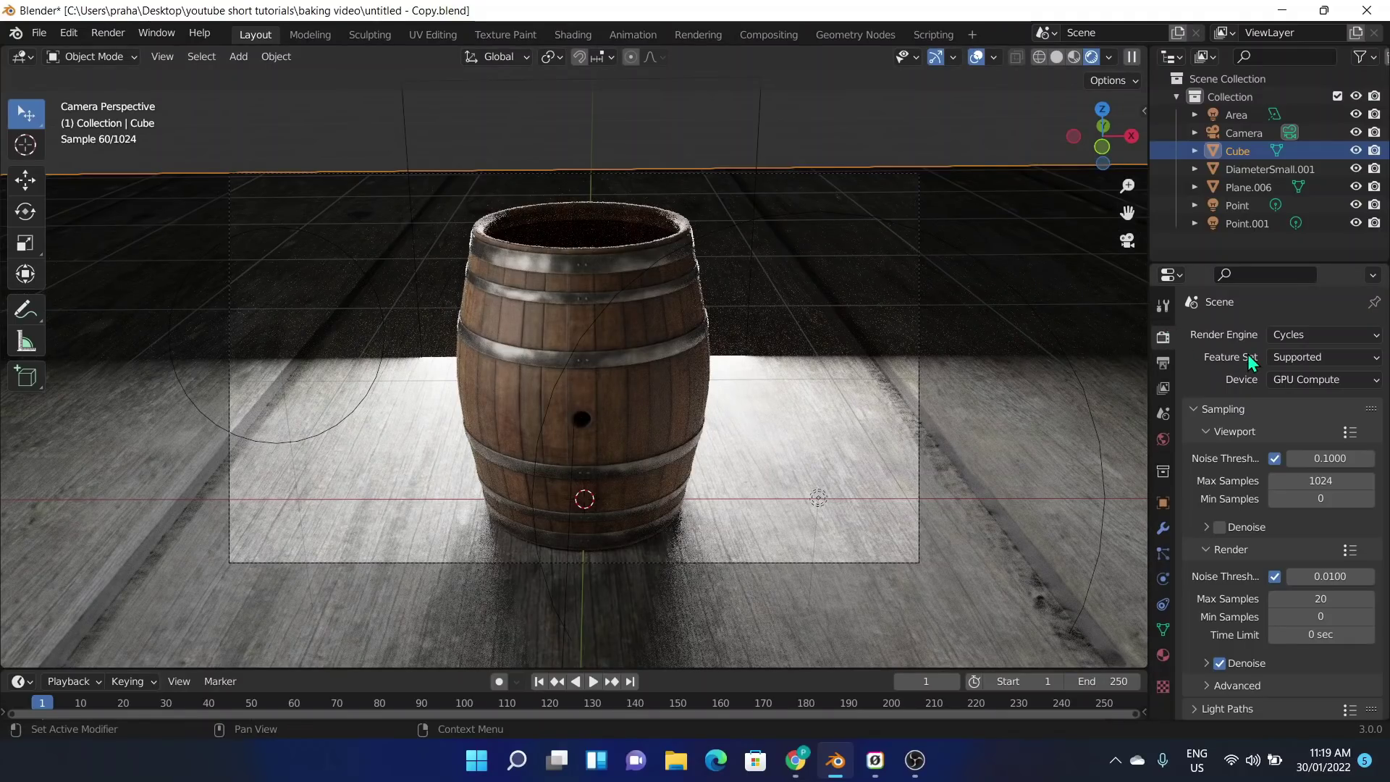
- Render the barrel scene in Cycles with F12 and note the 22.7-second render time
{"action": "scroll", "coordinate": [1245, 346], "scroll_direction": "down", "scroll_amount": 3}
{"action": "scroll", "coordinate": [1245, 346], "scroll_direction": "down", "scroll_amount": 7}
{"action": "scroll", "coordinate": [1222, 388], "scroll_direction": "up", "scroll_amount": 3}
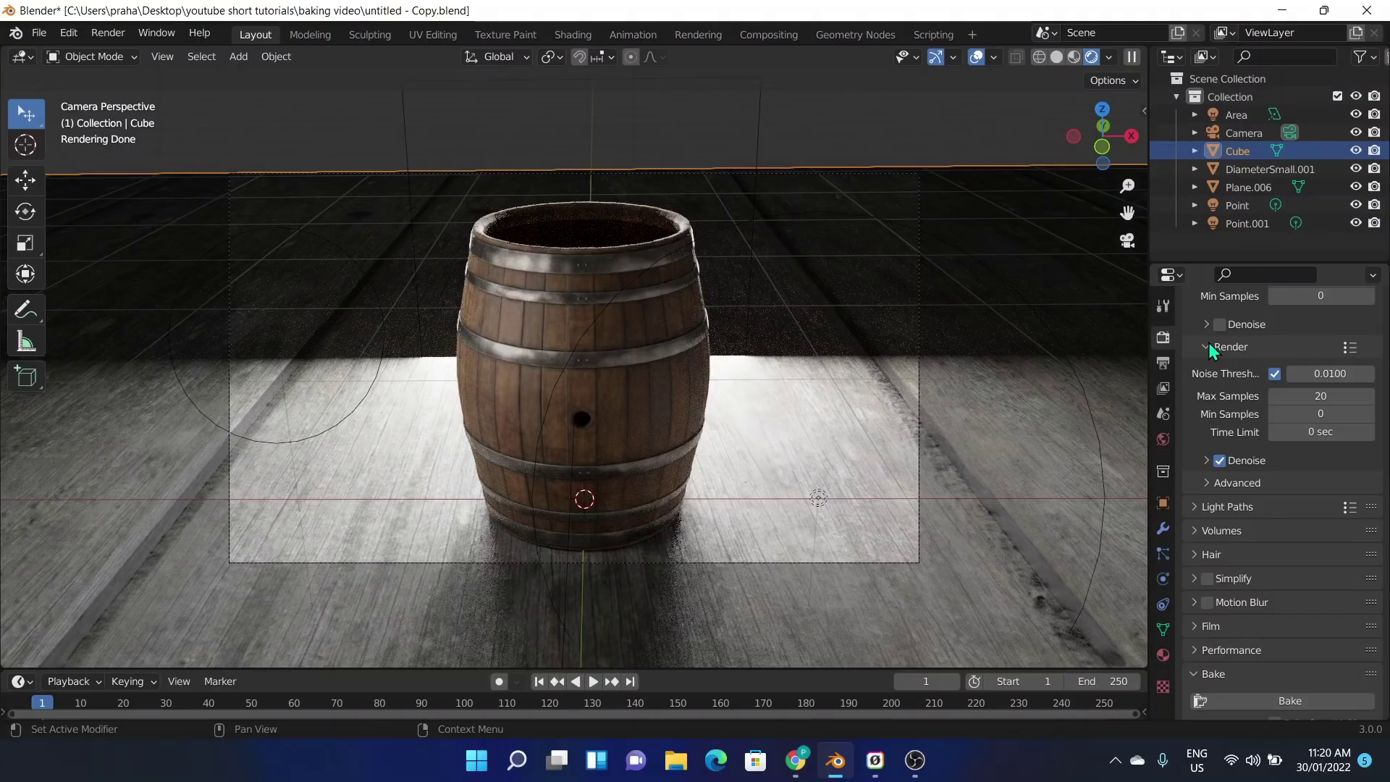
{"action": "key", "text": "F12"}
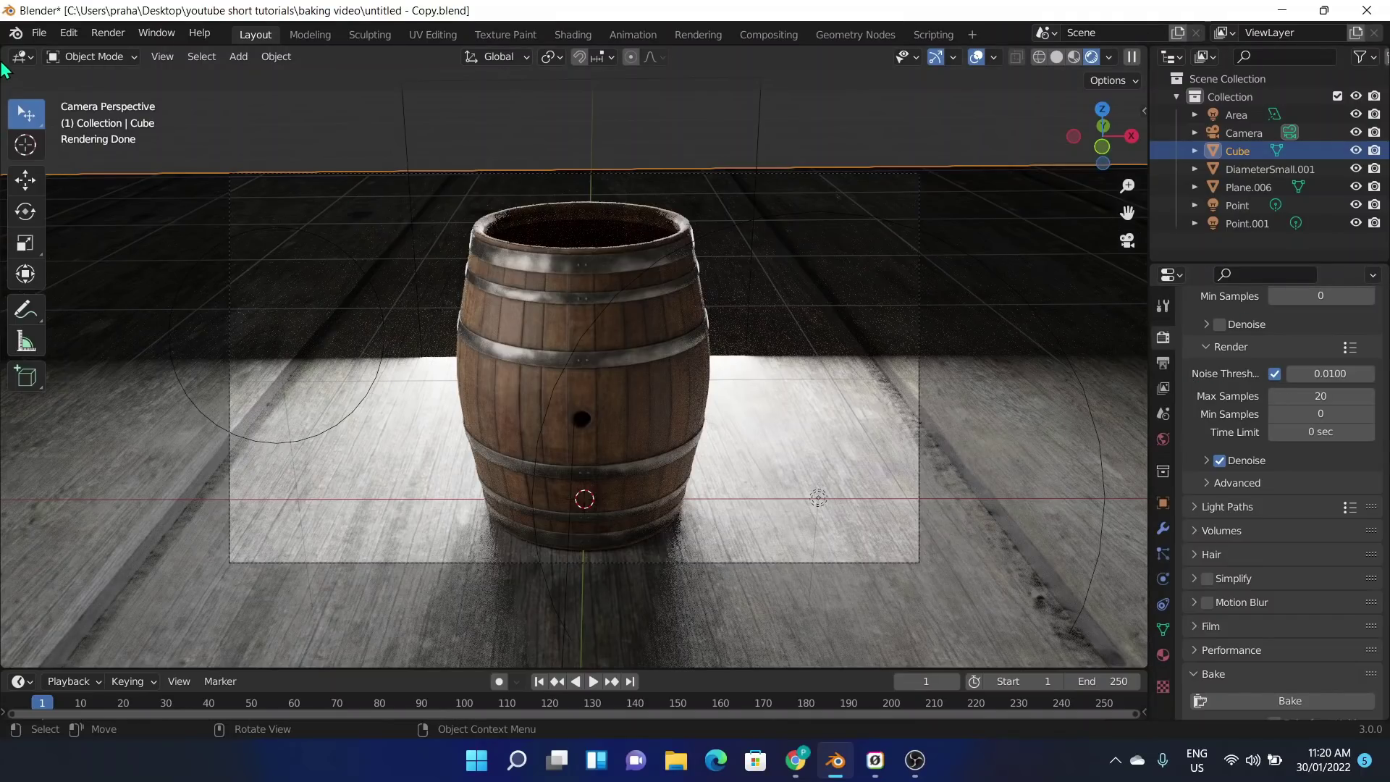
- Split the 3D view into three areas: top-right Image Editor, top-left Shader Editor, 3D view below
{"action": "mouse_move", "coordinate": [4, 52]}
{"action": "left_mouse_down"}
{"action": "mouse_move", "coordinate": [4, 404]}
{"action": "mouse_move", "coordinate": [3, 358]}
{"action": "left_mouse_up"}
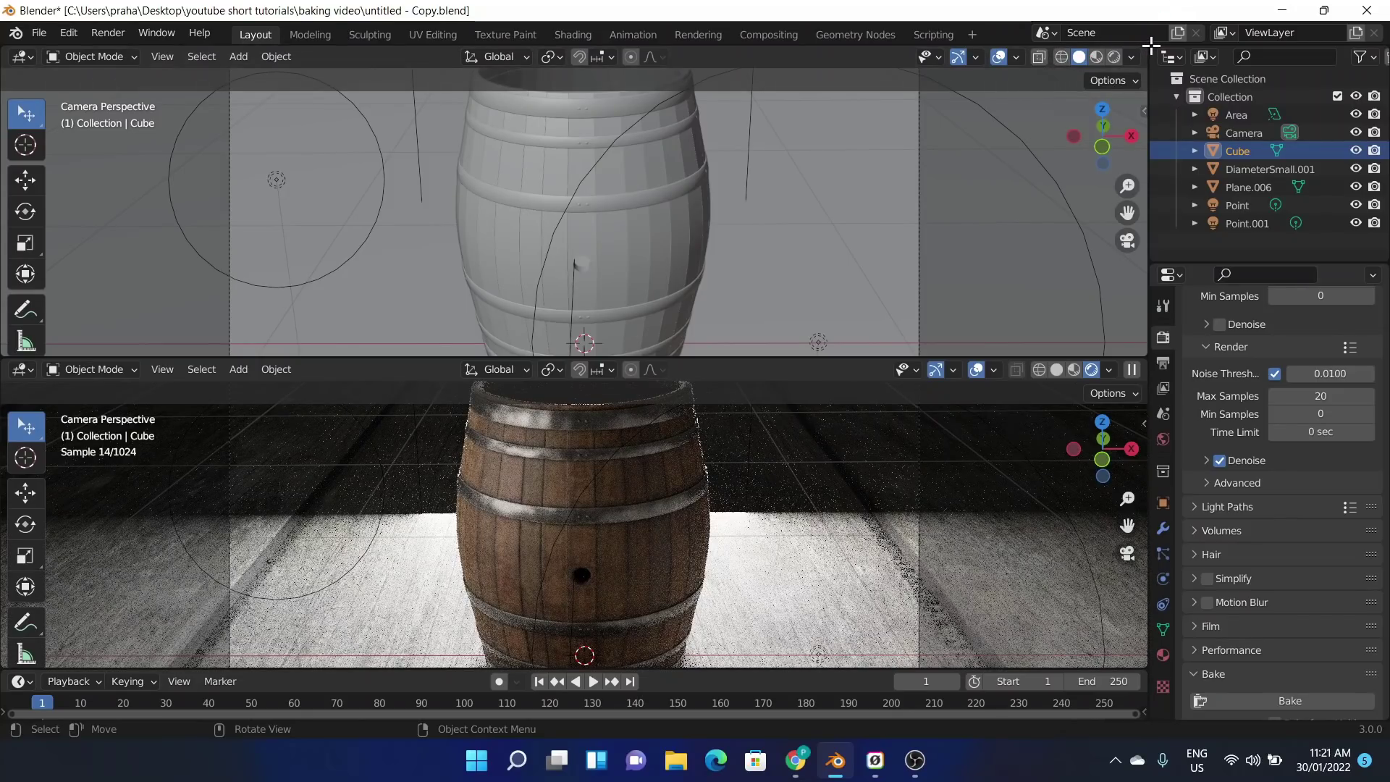
{"action": "left_click_drag", "start_coordinate": [1150, 47], "coordinate": [893, 68]}
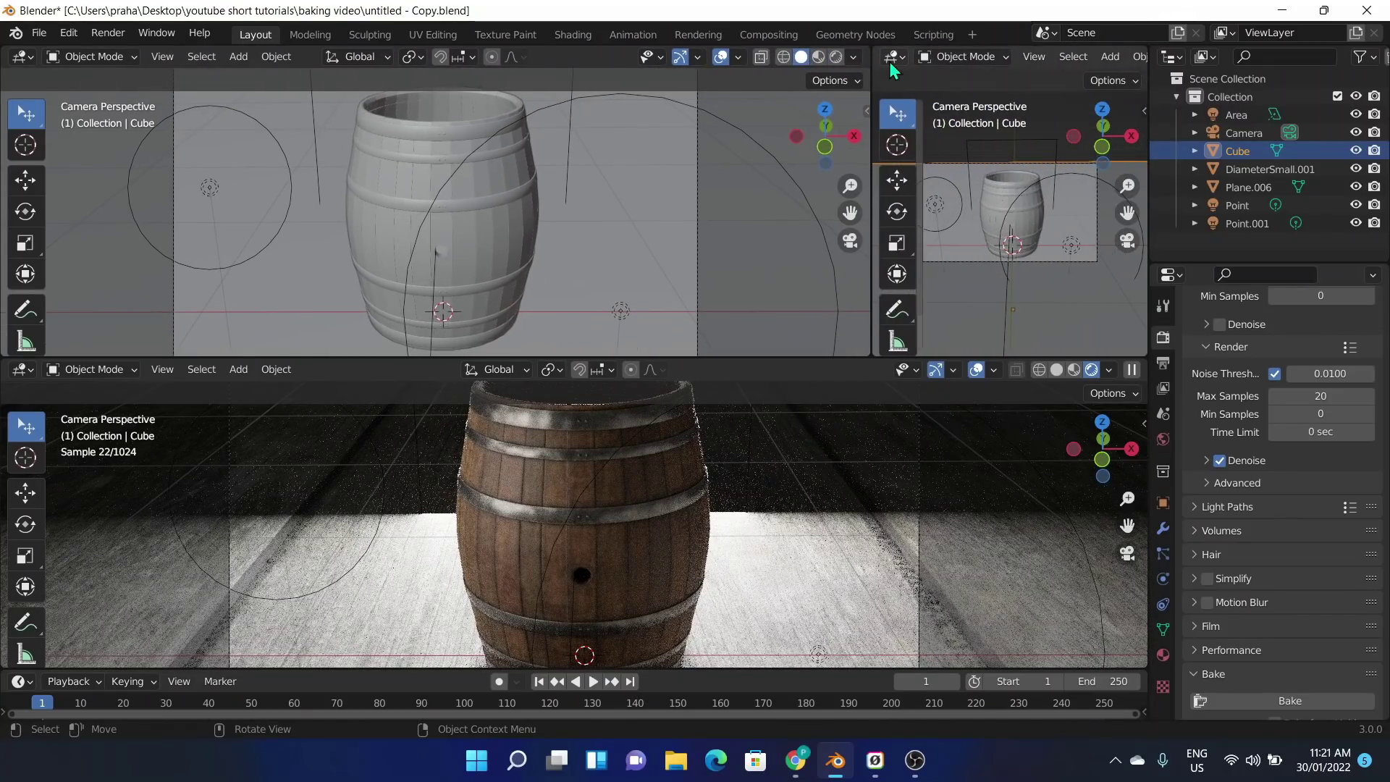
{"action": "left_click", "coordinate": [896, 57]}
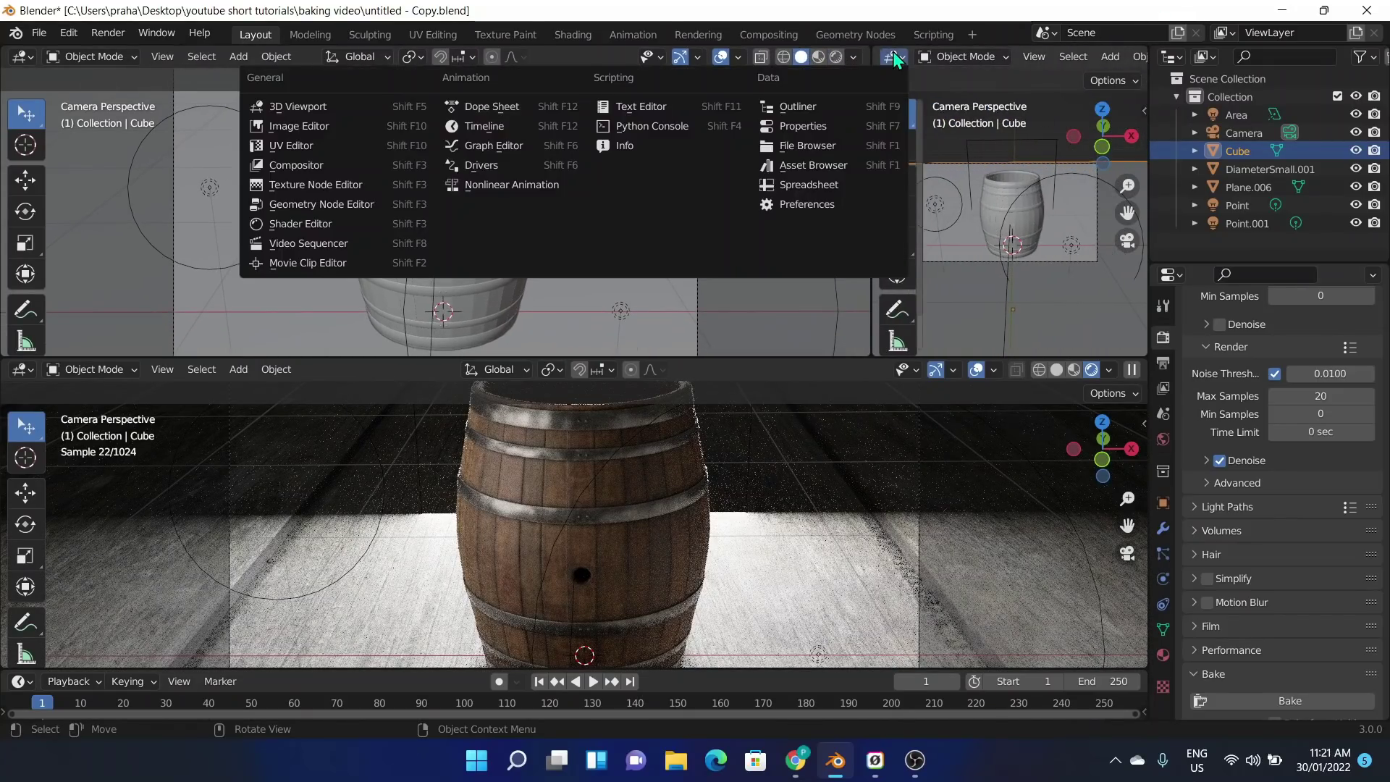
{"action": "left_click", "coordinate": [277, 118]}
{"action": "left_click", "coordinate": [26, 60]}
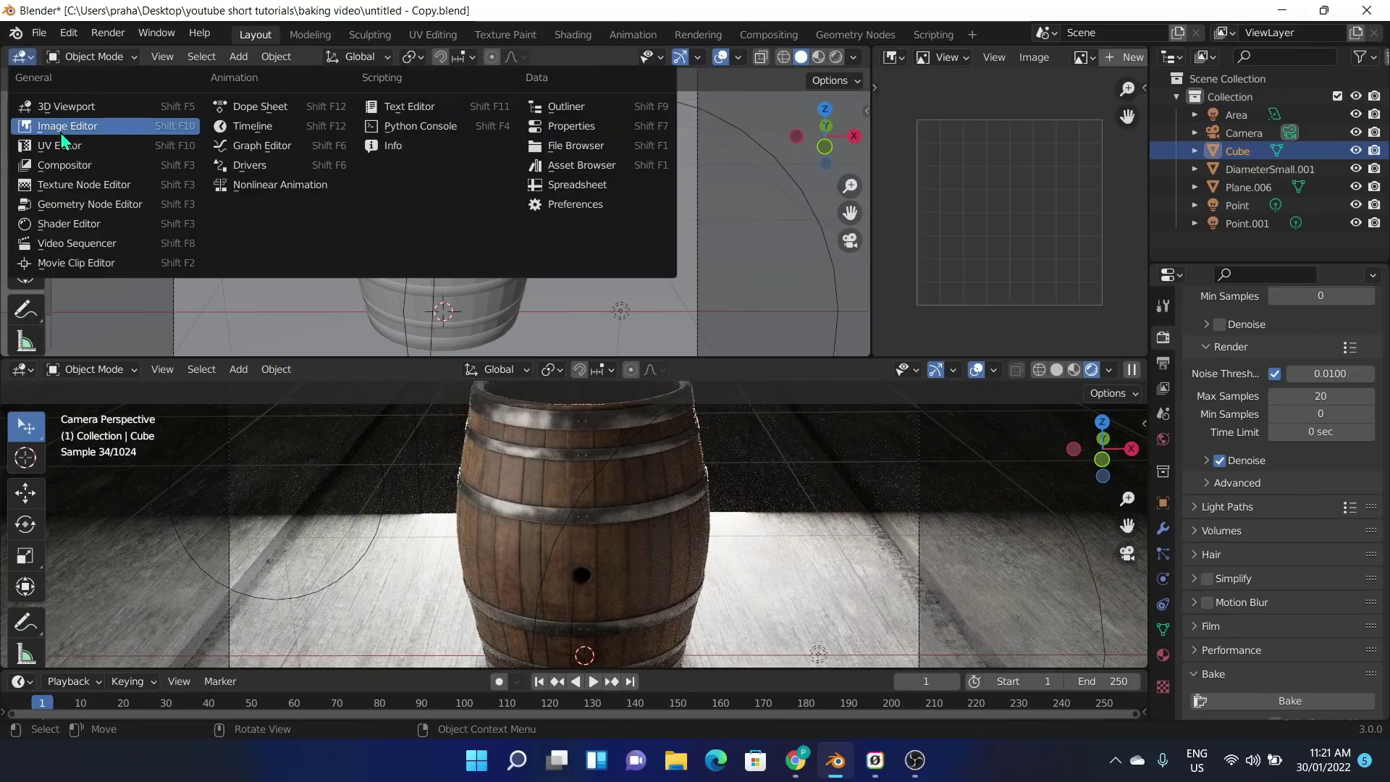
{"action": "left_click", "coordinate": [68, 216]}
{"action": "scroll", "coordinate": [573, 565], "scroll_direction": "down", "scroll_amount": 3}
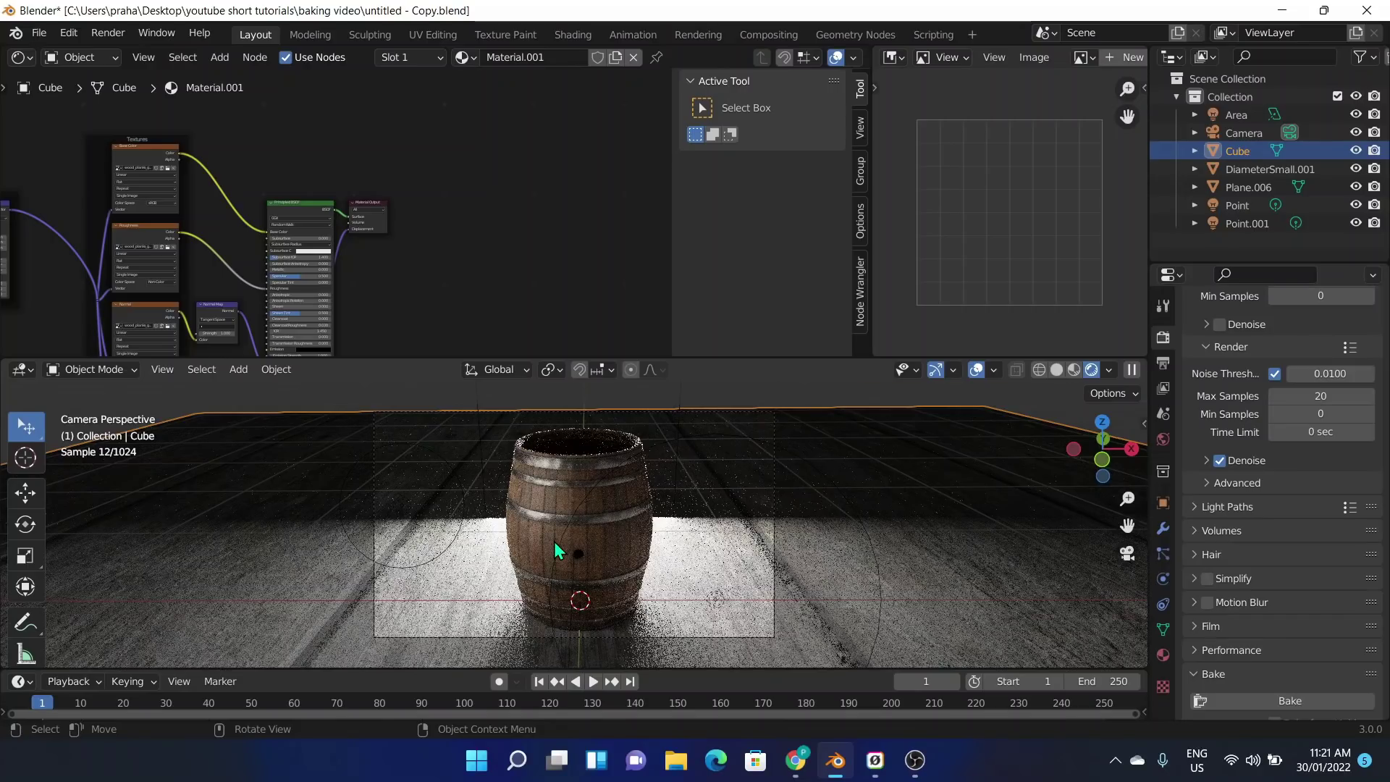
{"action": "scroll", "coordinate": [556, 546], "scroll_direction": "down", "scroll_amount": 2}
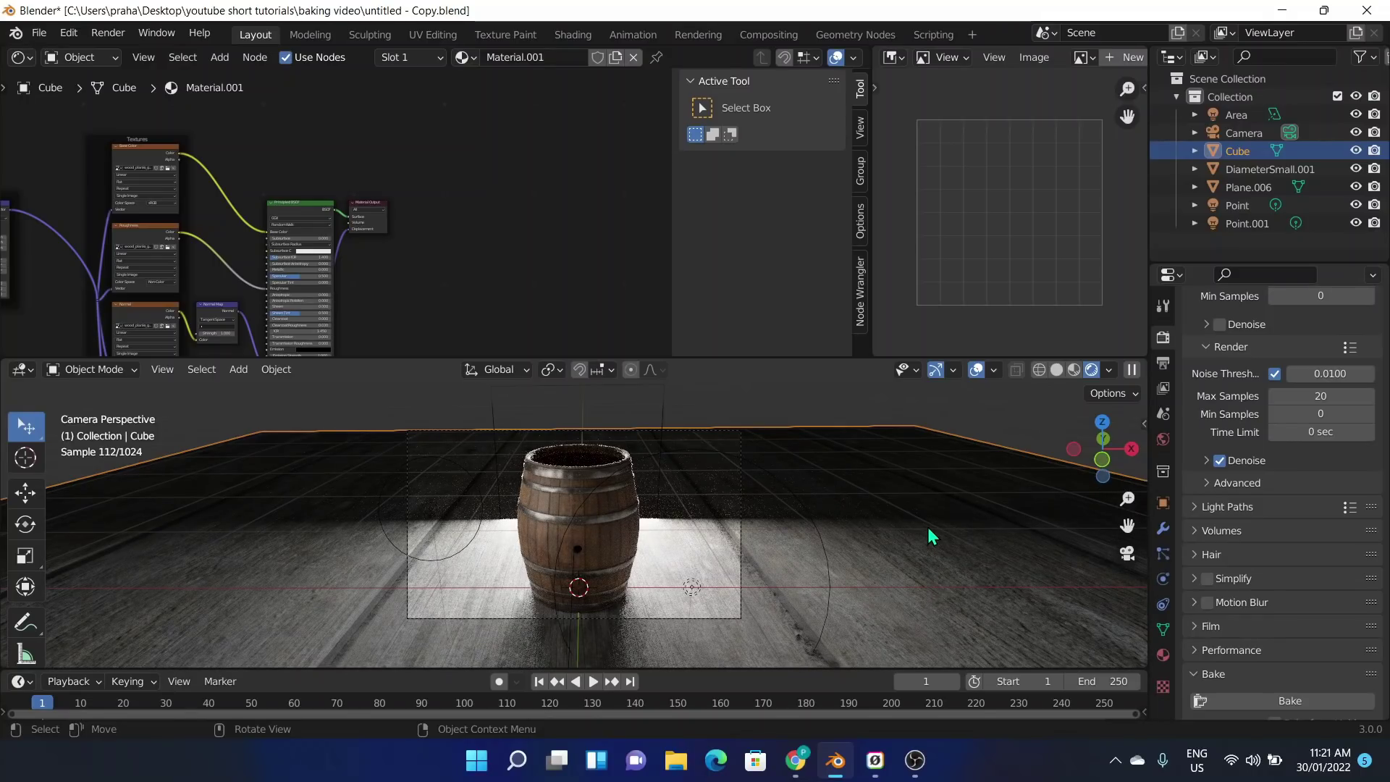
{"action": "middle_click_drag", "start_coordinate": [929, 533], "coordinate": [769, 606]}
{"action": "scroll", "coordinate": [891, 543], "scroll_direction": "down", "scroll_amount": 3}
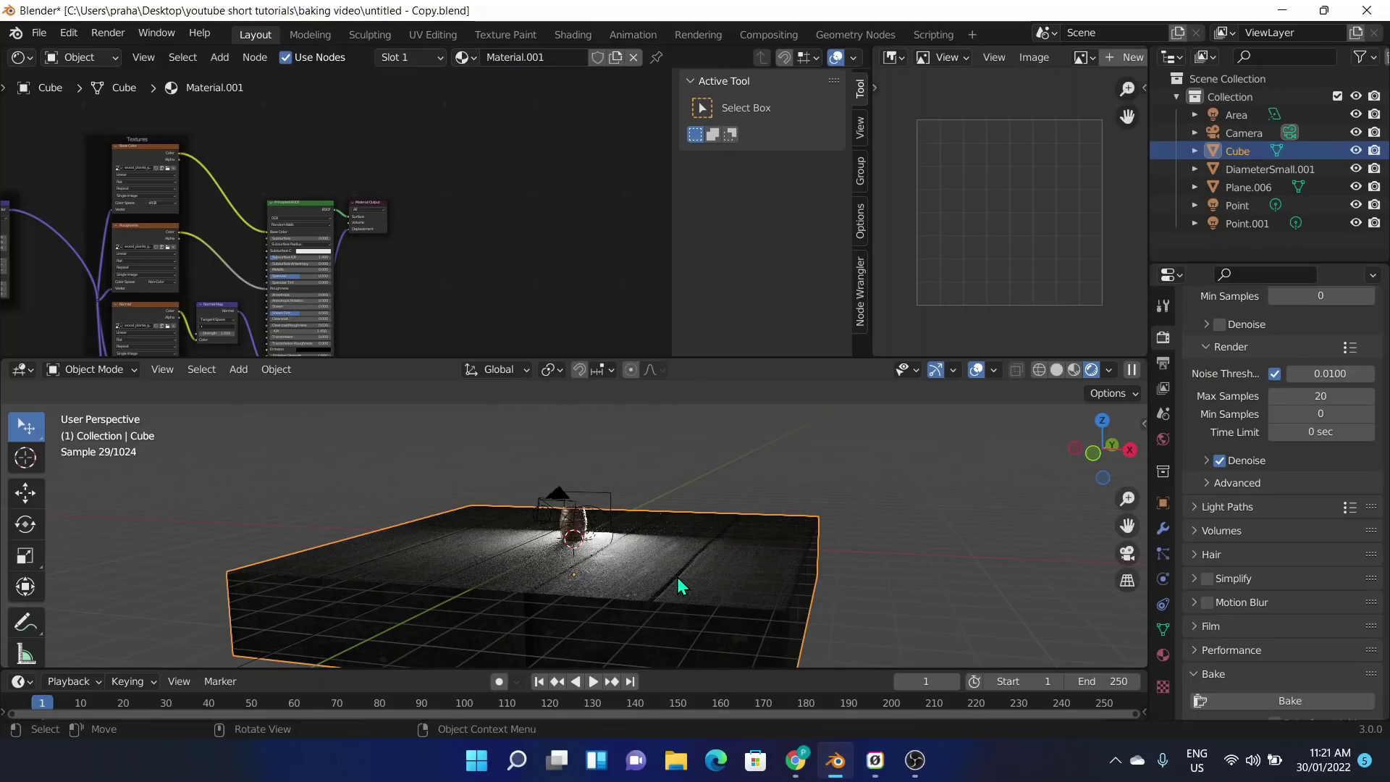
{"action": "key", "text": "KP_0"}
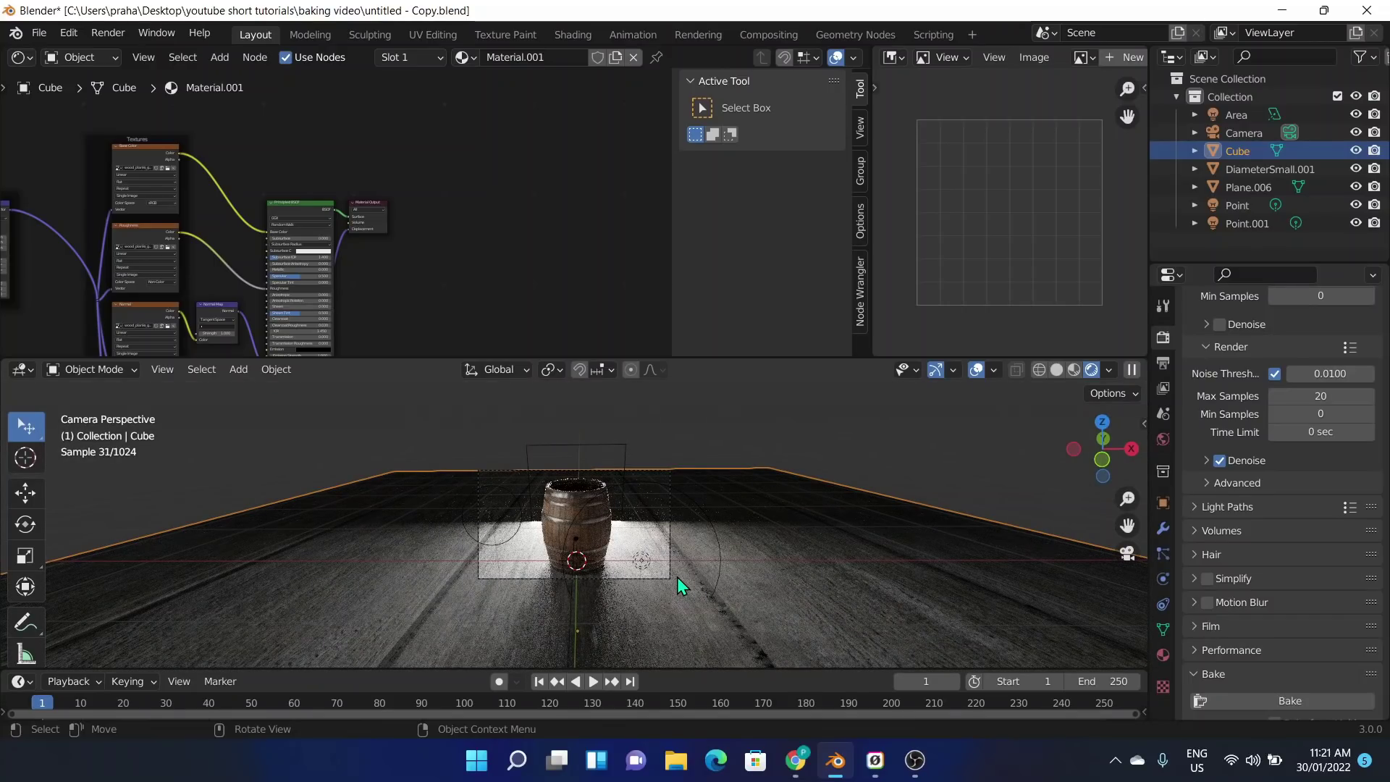
{"action": "scroll", "coordinate": [678, 579], "scroll_direction": "up", "scroll_amount": 3}
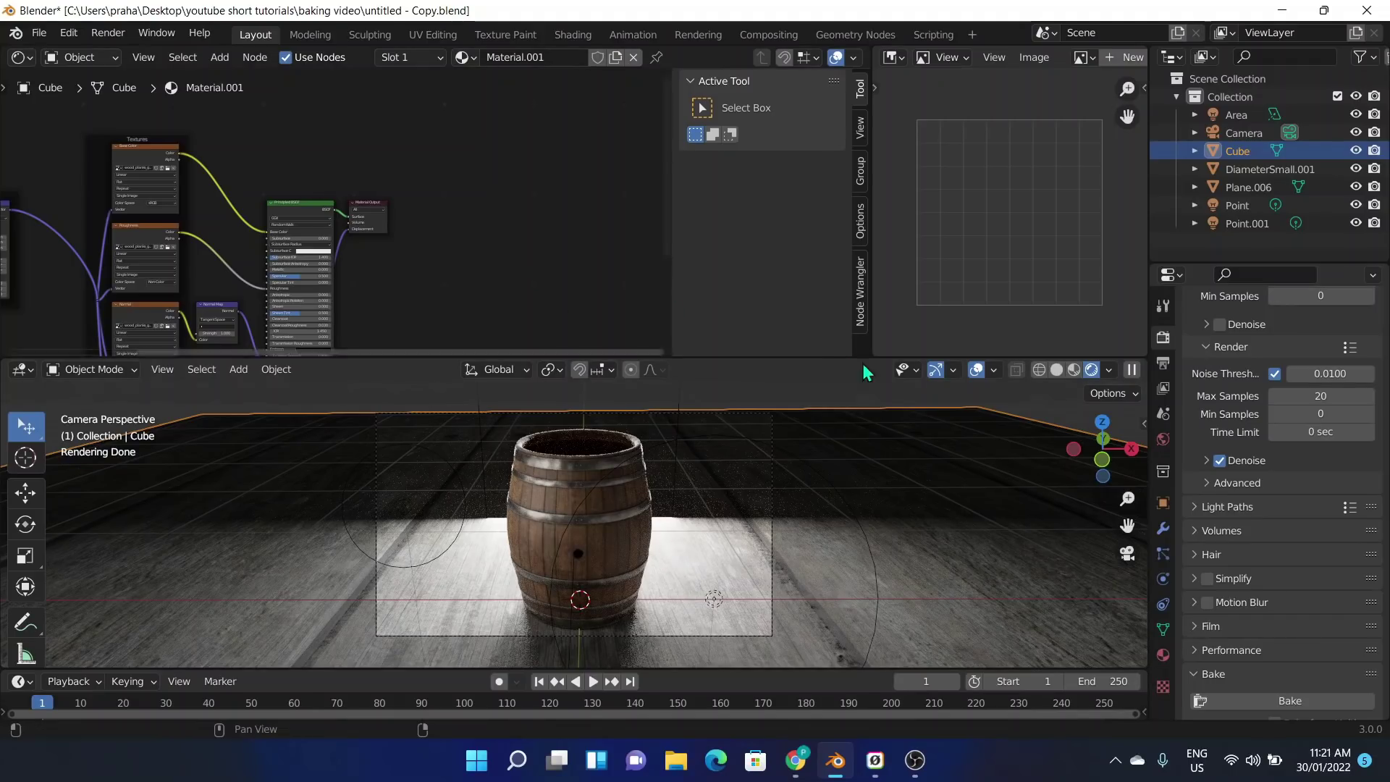
- Add an Image Texture node beside the shader in the floor's Material.001
{"action": "key", "text": "shift+a"}
{"action": "left_click", "coordinate": [545, 241]}
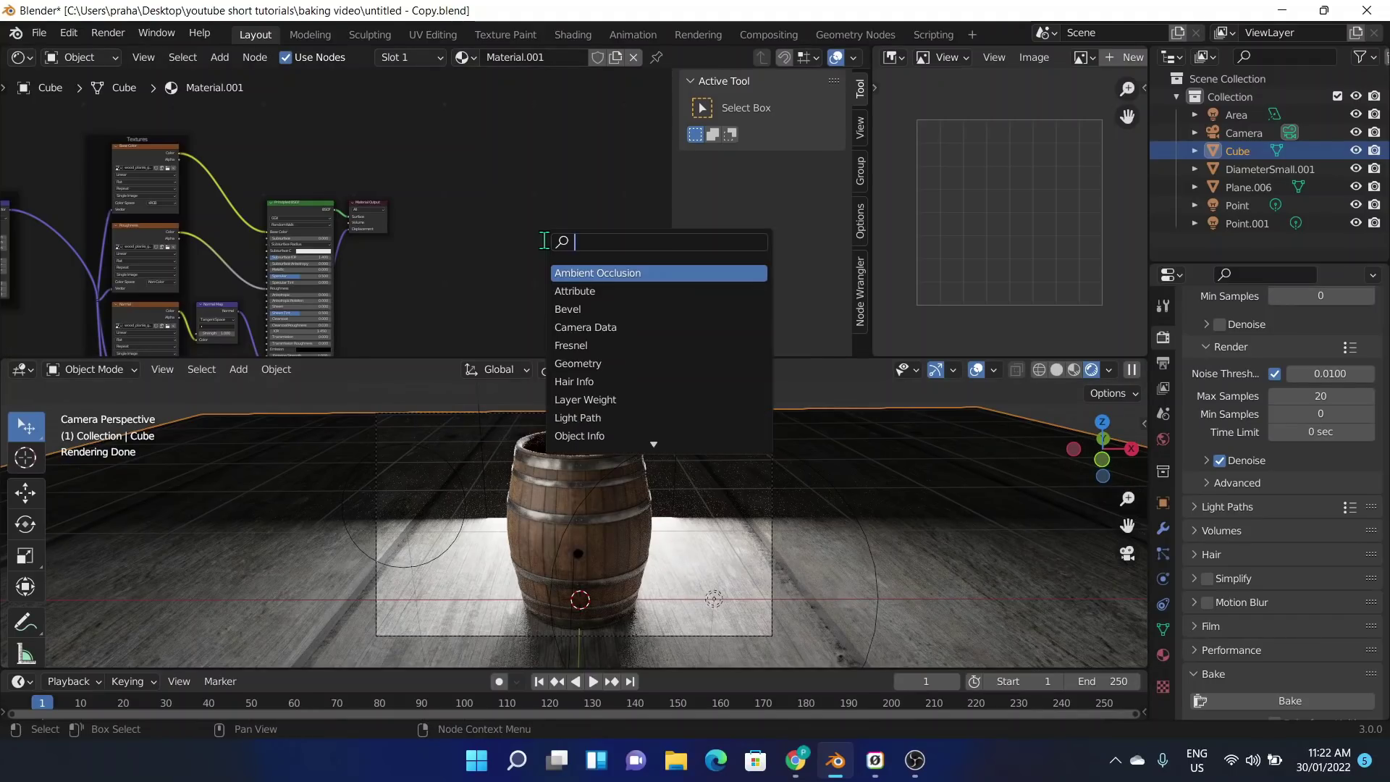
{"action": "type", "text": "image"}
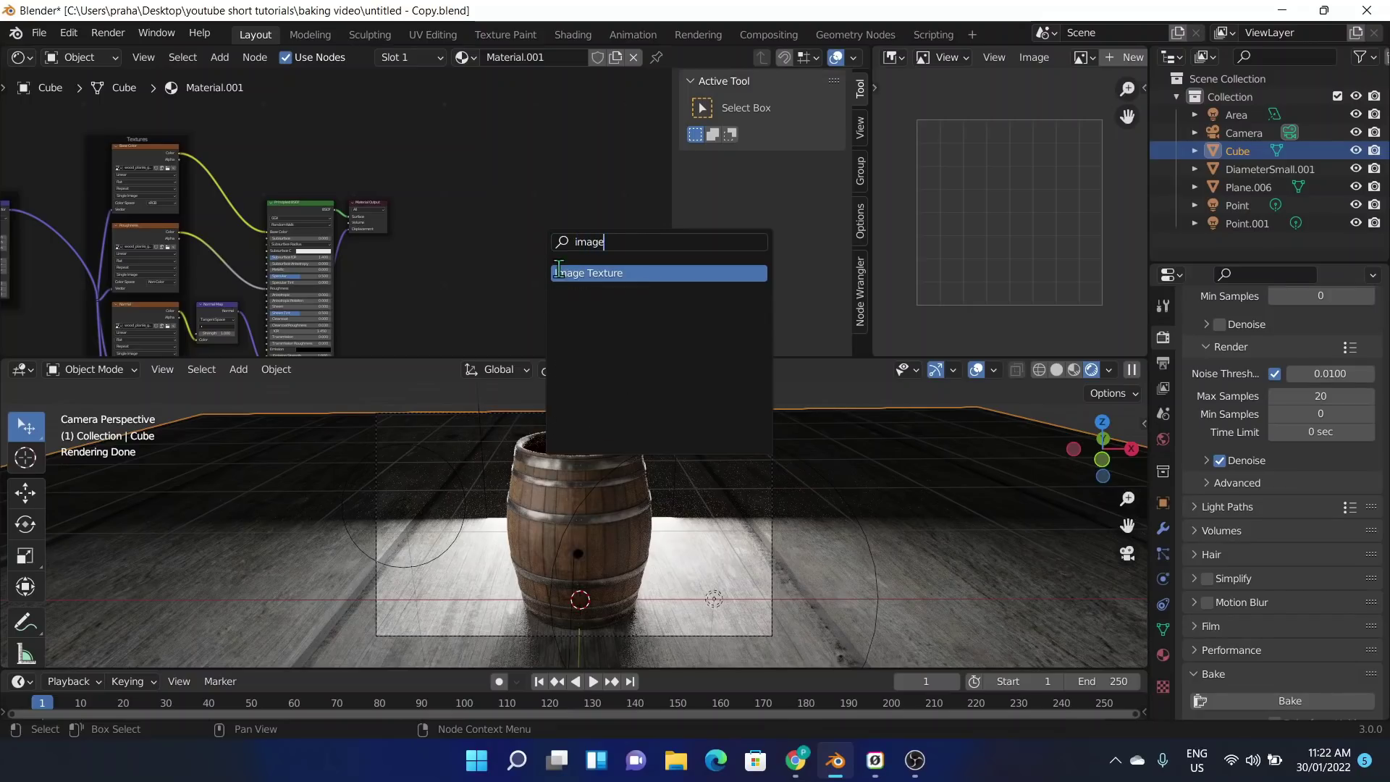
{"action": "left_click", "coordinate": [559, 273]}
{"action": "left_click", "coordinate": [416, 258]}
{"action": "scroll", "coordinate": [416, 257], "scroll_direction": "up", "scroll_amount": 3}
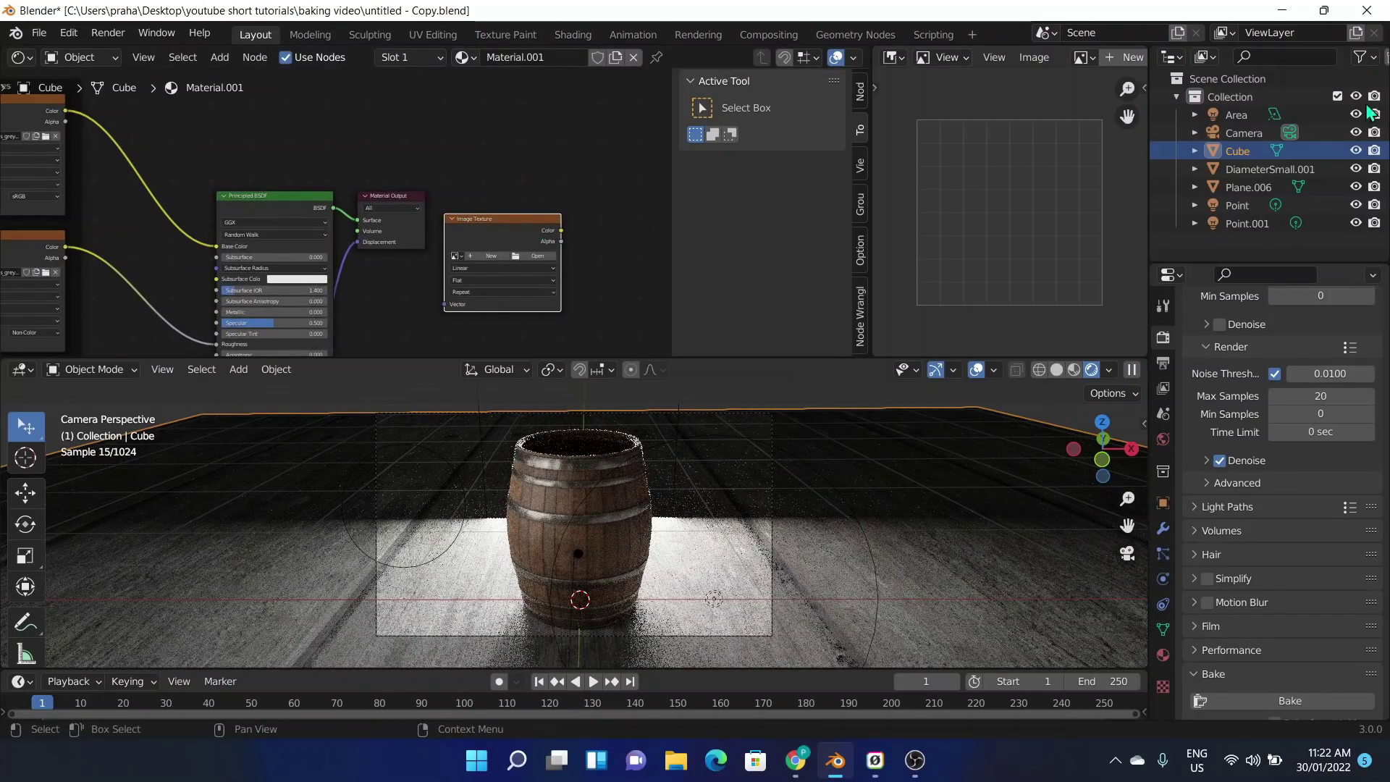
{"action": "scroll", "coordinate": [1105, 51], "scroll_direction": "down", "scroll_amount": 3}
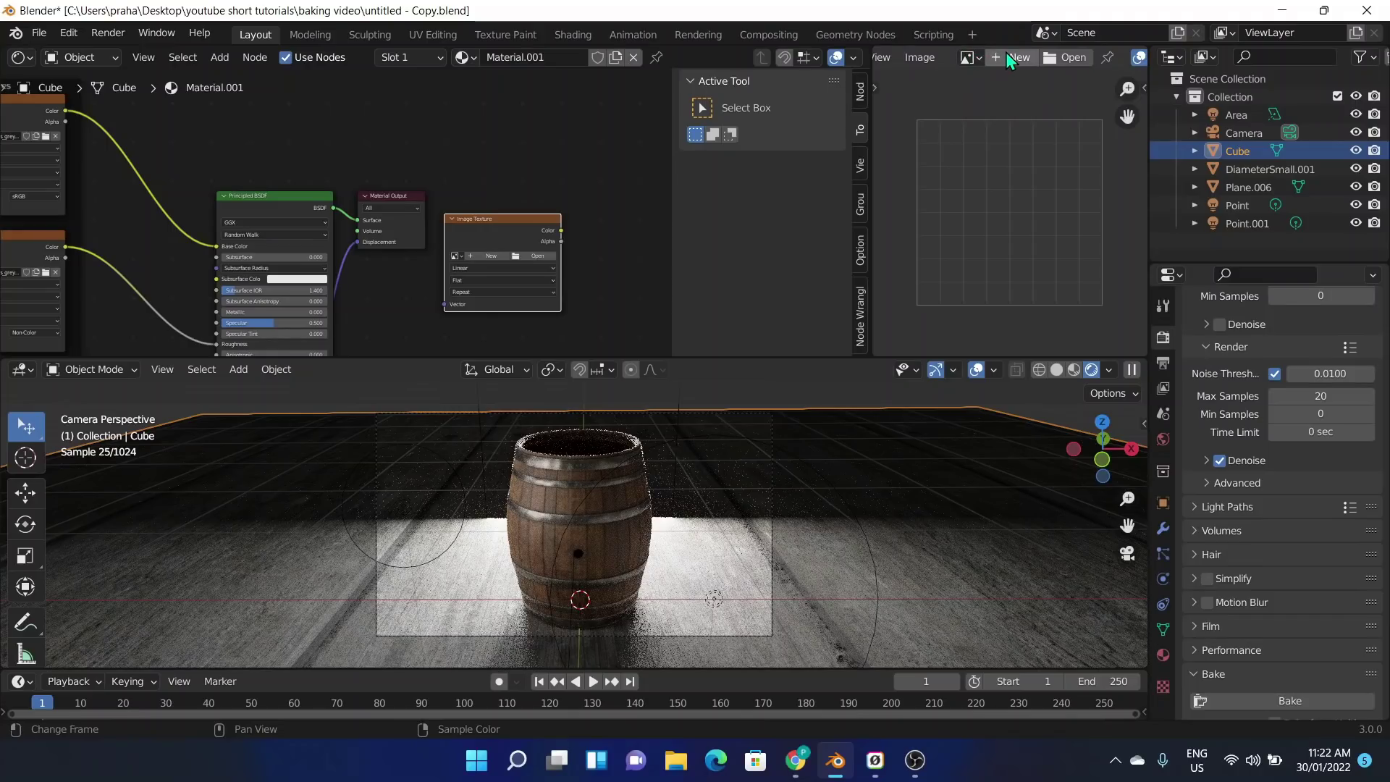
- Start a new 1024×1024 image in the Image Editor named 'floor wooden planks'
{"action": "left_click", "coordinate": [1011, 57]}
{"action": "left_click", "coordinate": [1016, 79]}
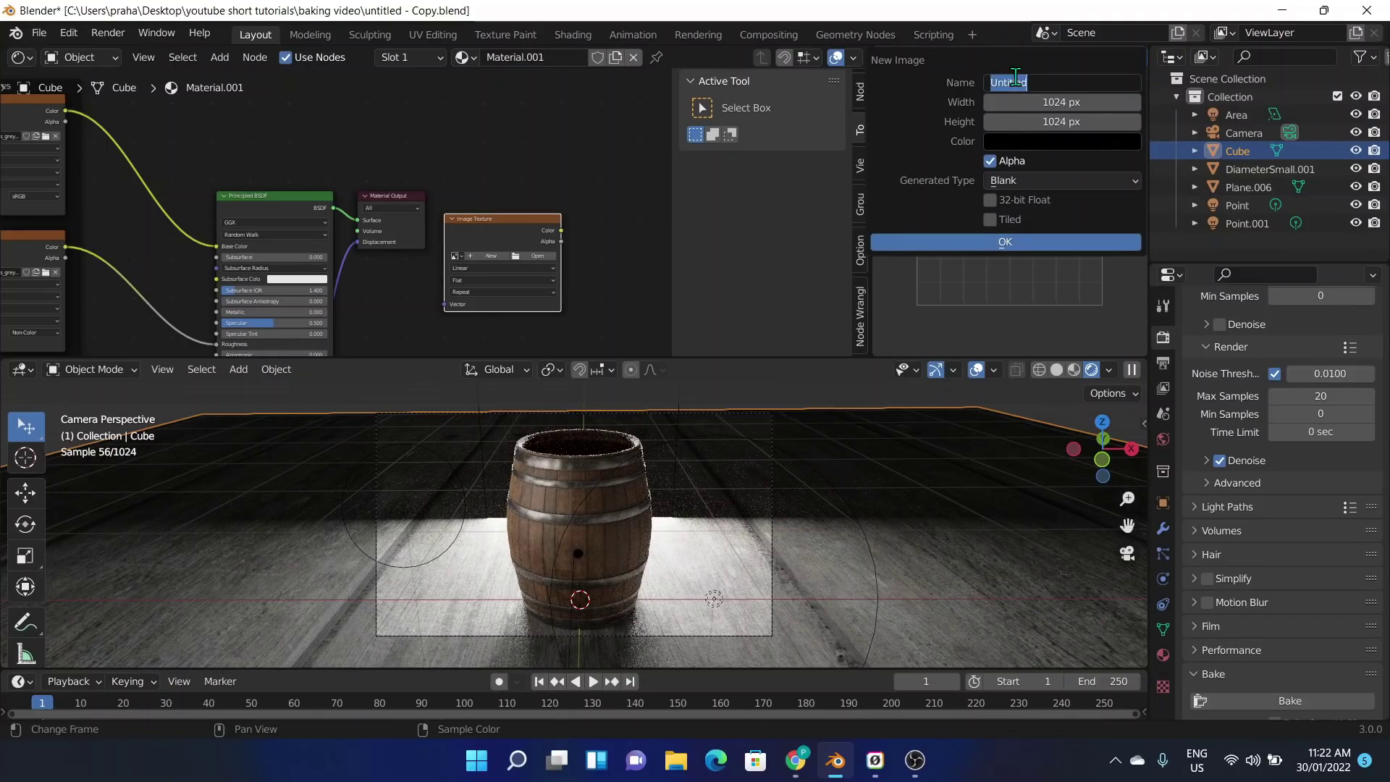
{"action": "type", "text": "floor_wood3"}
{"action": "key", "text": "BackSpace"}
{"action": "type", "text": "en pllank"}
{"action": "key", "text": "BackSpace"}
{"action": "key", "text": "BackSpace"}
{"action": "key", "text": "BackSpace"}
{"action": "key", "text": "BackSpace"}
{"action": "type", "text": "anks"}
{"action": "key", "text": "Return"}
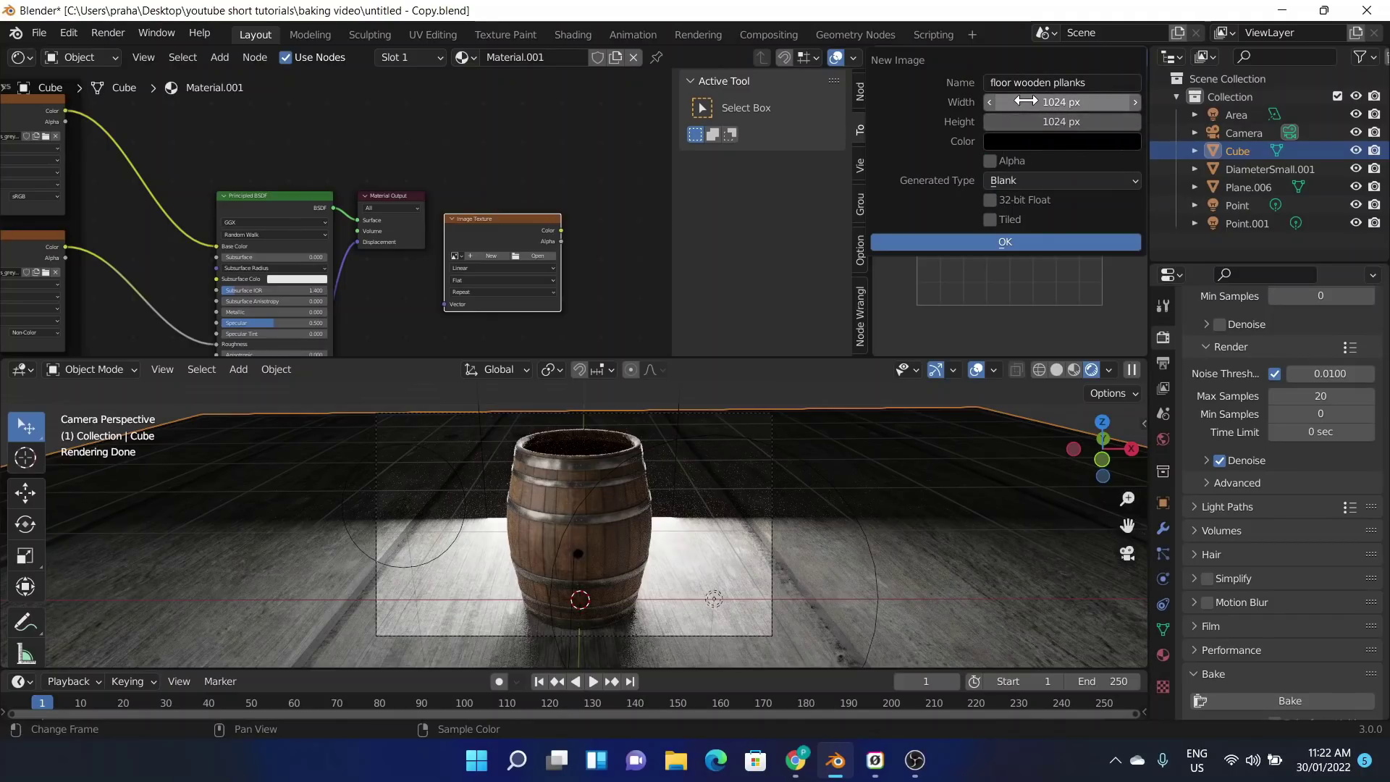
- Create the blank 'floor wooden planks' image and assign it to the floor's Image Texture node
{"action": "left_click", "coordinate": [1006, 240]}
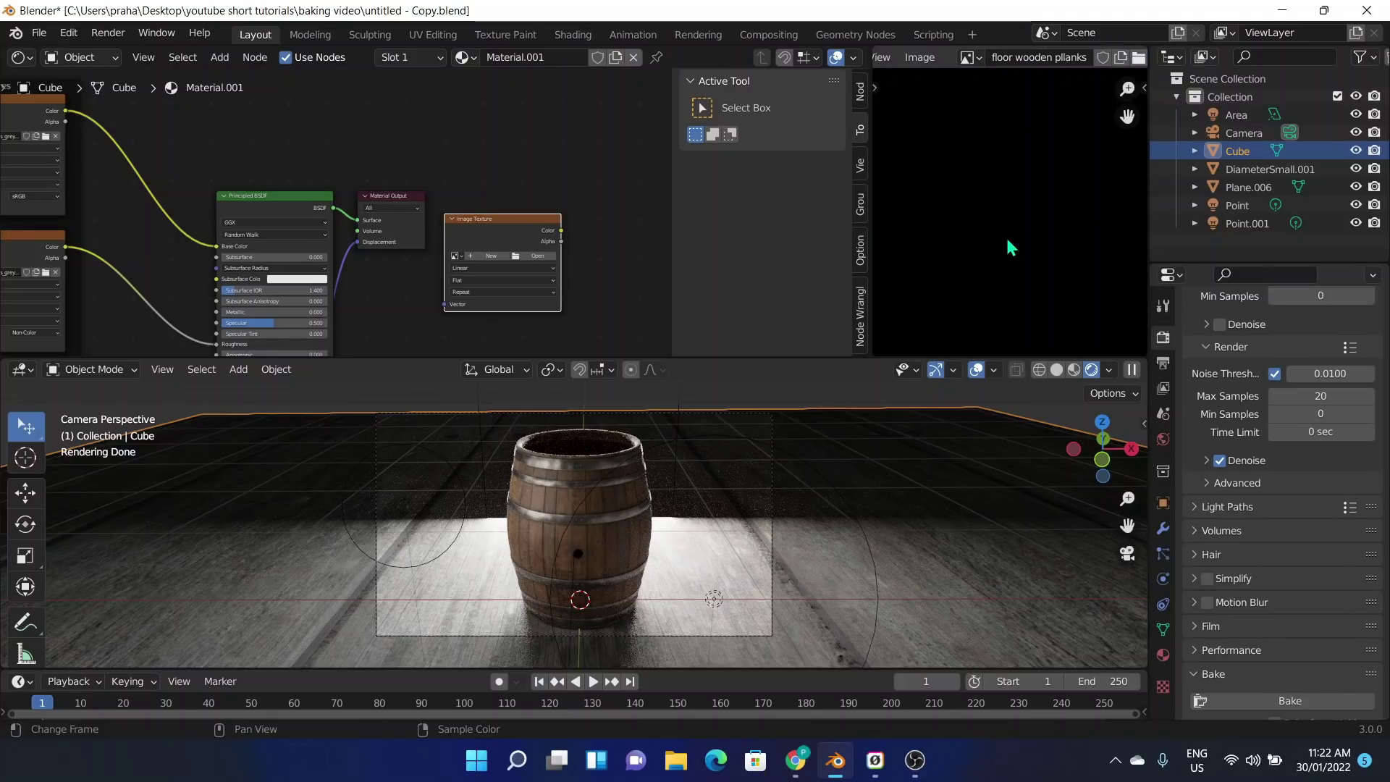
{"action": "key", "text": "Home"}
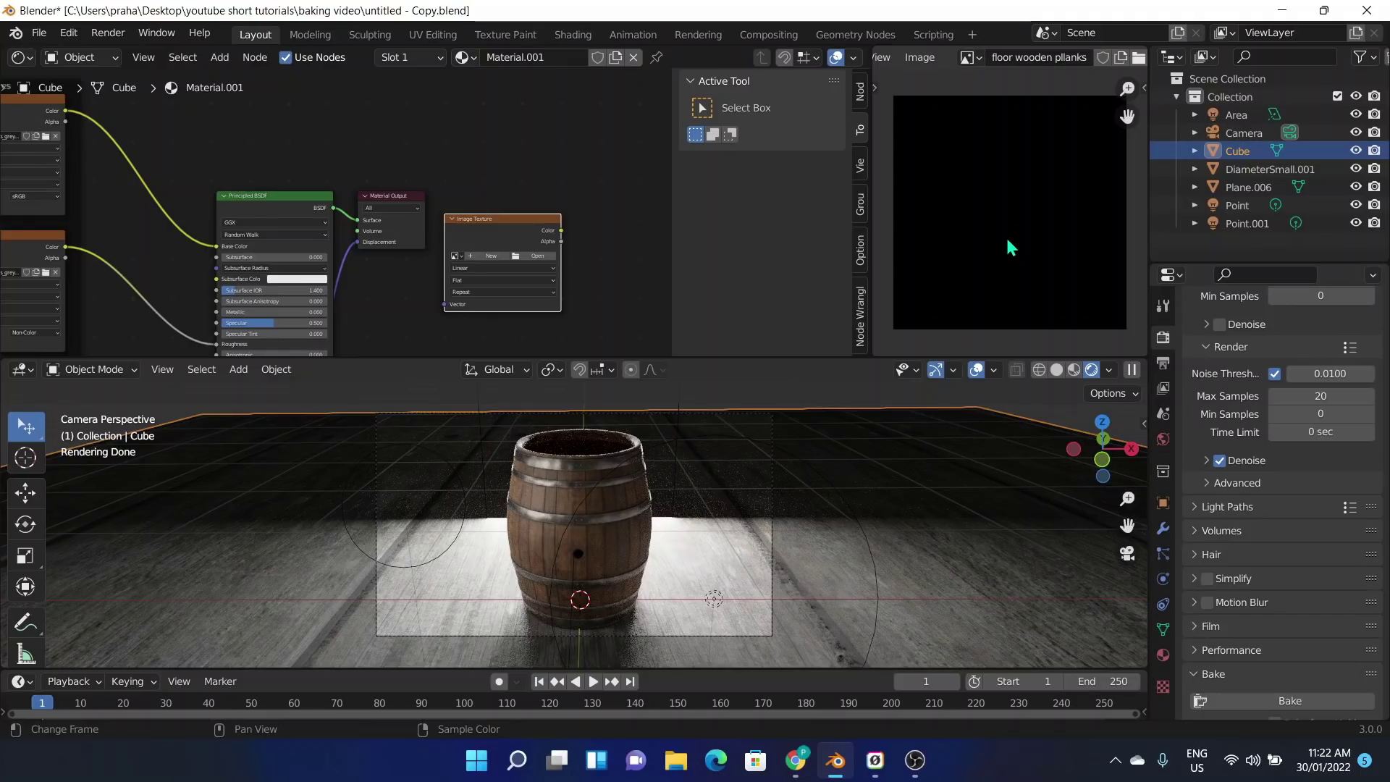
{"action": "scroll", "coordinate": [507, 145], "scroll_direction": "up", "scroll_amount": 3}
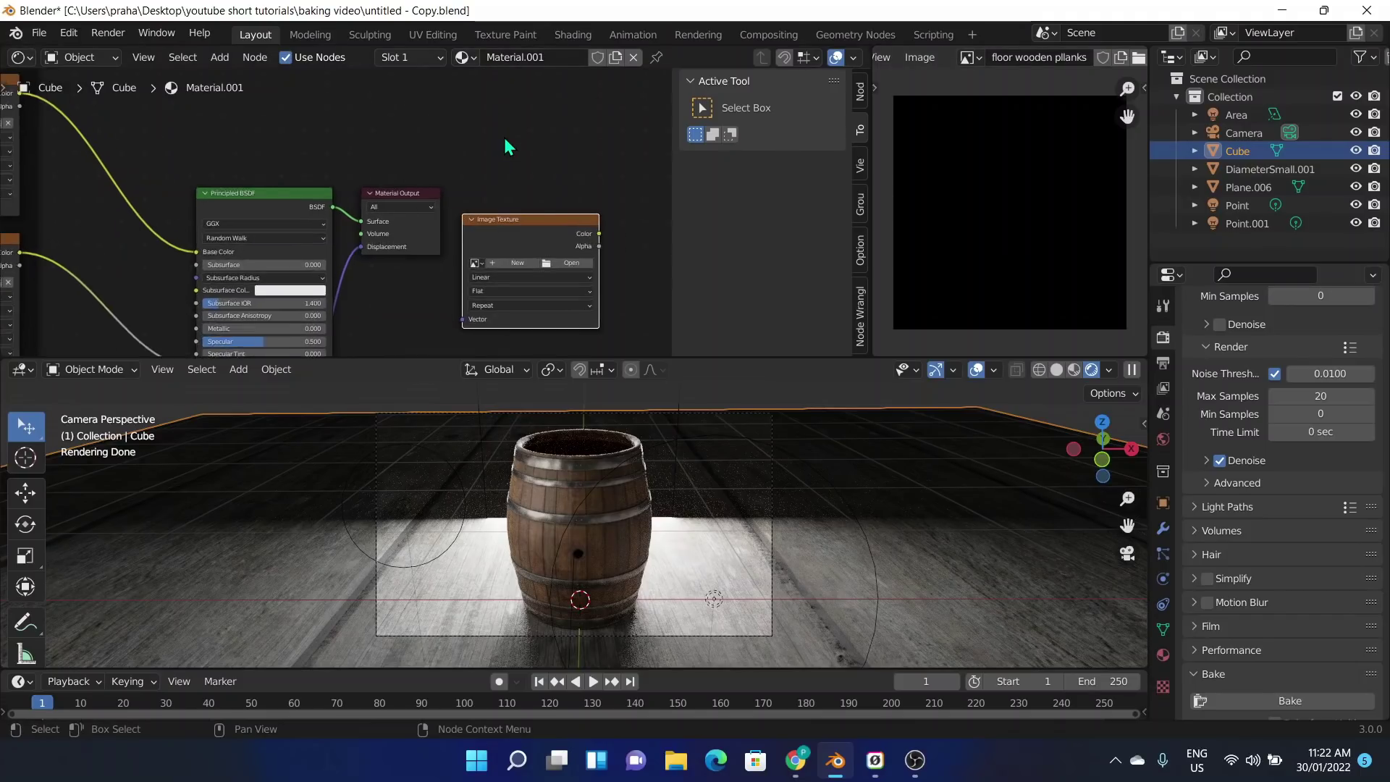
{"action": "middle_click_drag", "start_coordinate": [508, 142], "coordinate": [447, 93]}
{"action": "scroll", "coordinate": [478, 199], "scroll_direction": "up", "scroll_amount": 4}
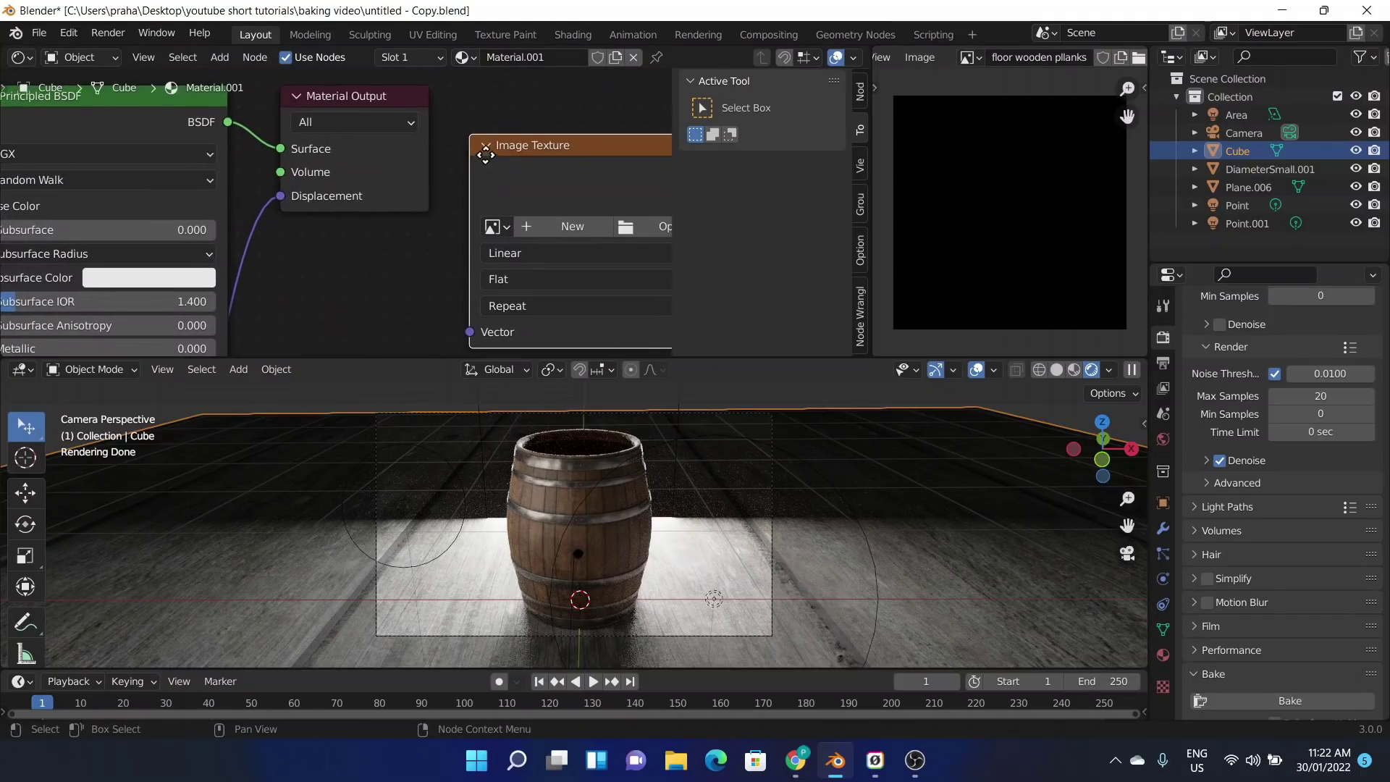
{"action": "left_click", "coordinate": [485, 200]}
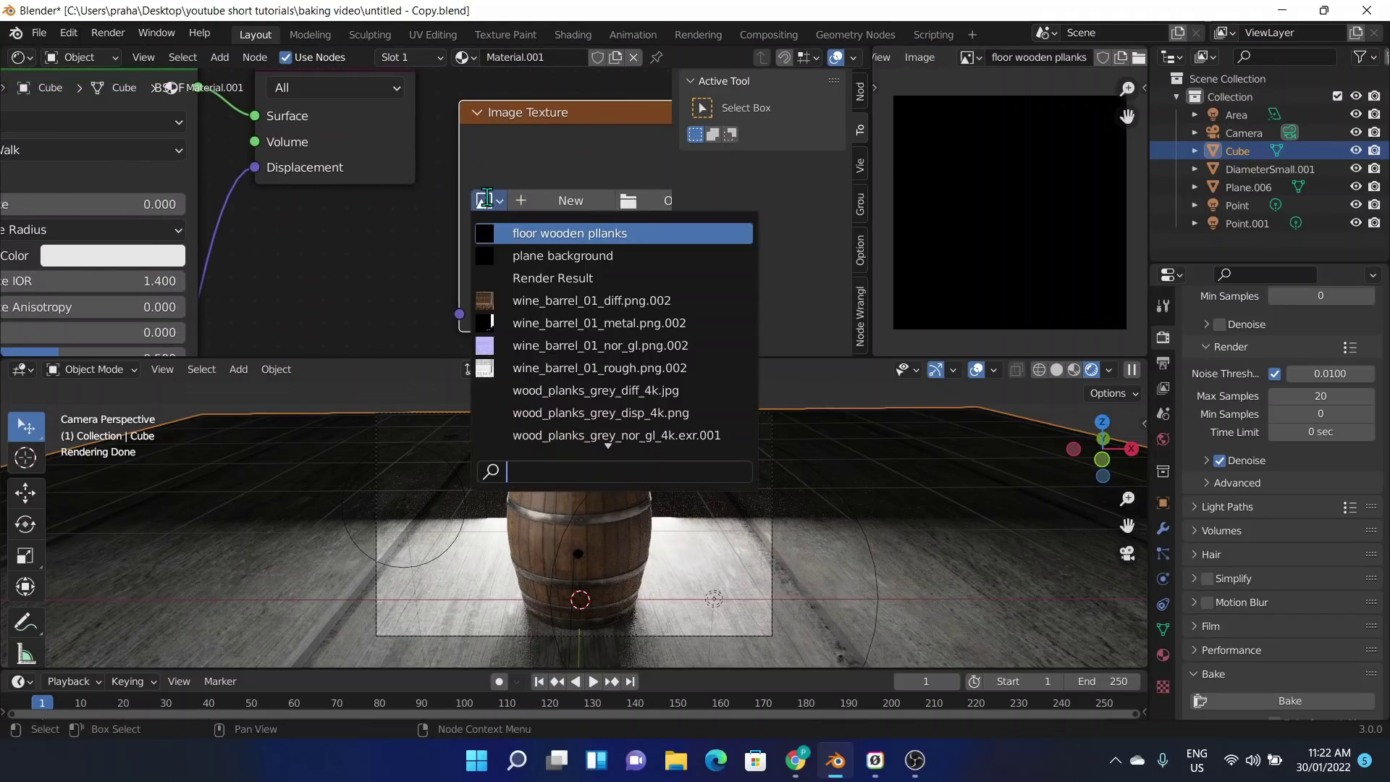
{"action": "left_click", "coordinate": [523, 234]}
{"action": "scroll", "coordinate": [523, 239], "scroll_direction": "down", "scroll_amount": 2}
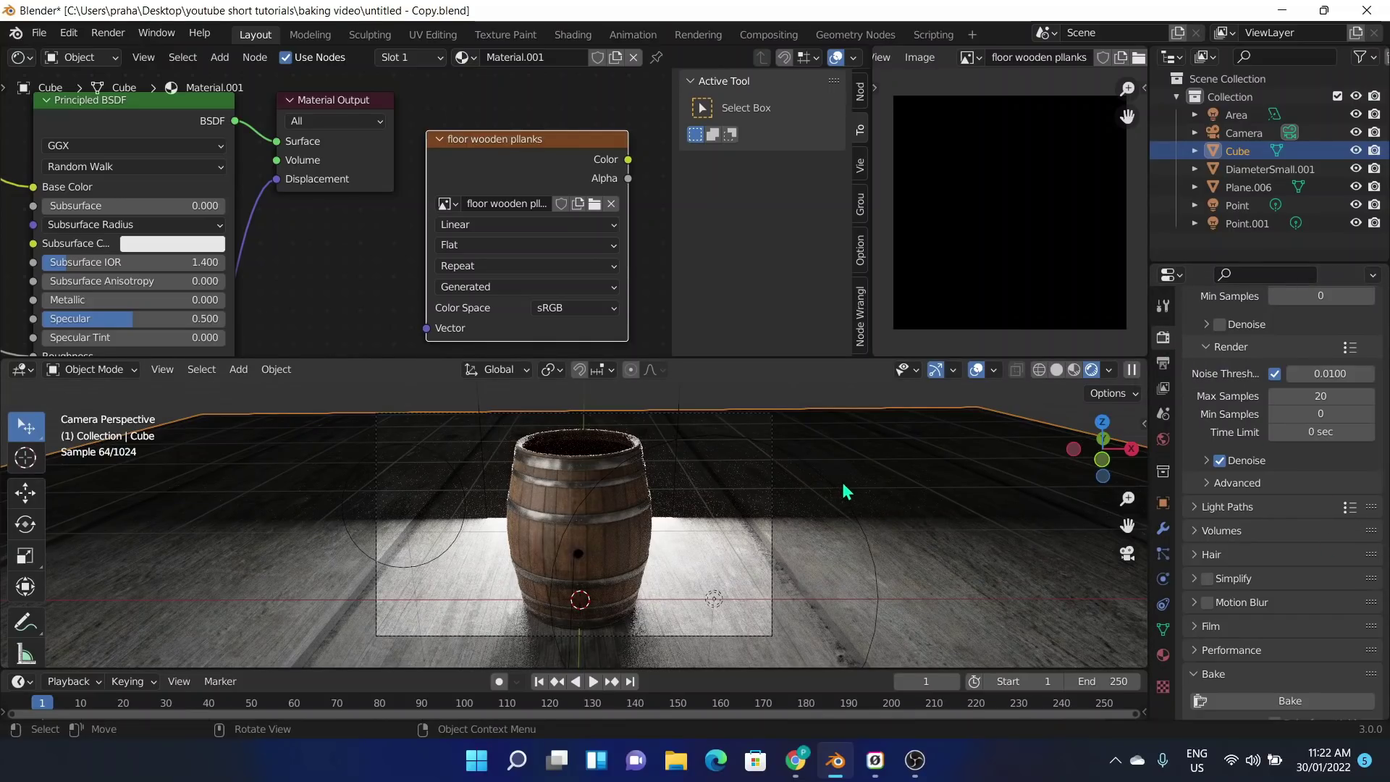
- Bake Combined lighting into the 'floor wooden planks' image from the Render Properties Bake panel
{"action": "scroll", "coordinate": [1278, 518], "scroll_direction": "down", "scroll_amount": 5}
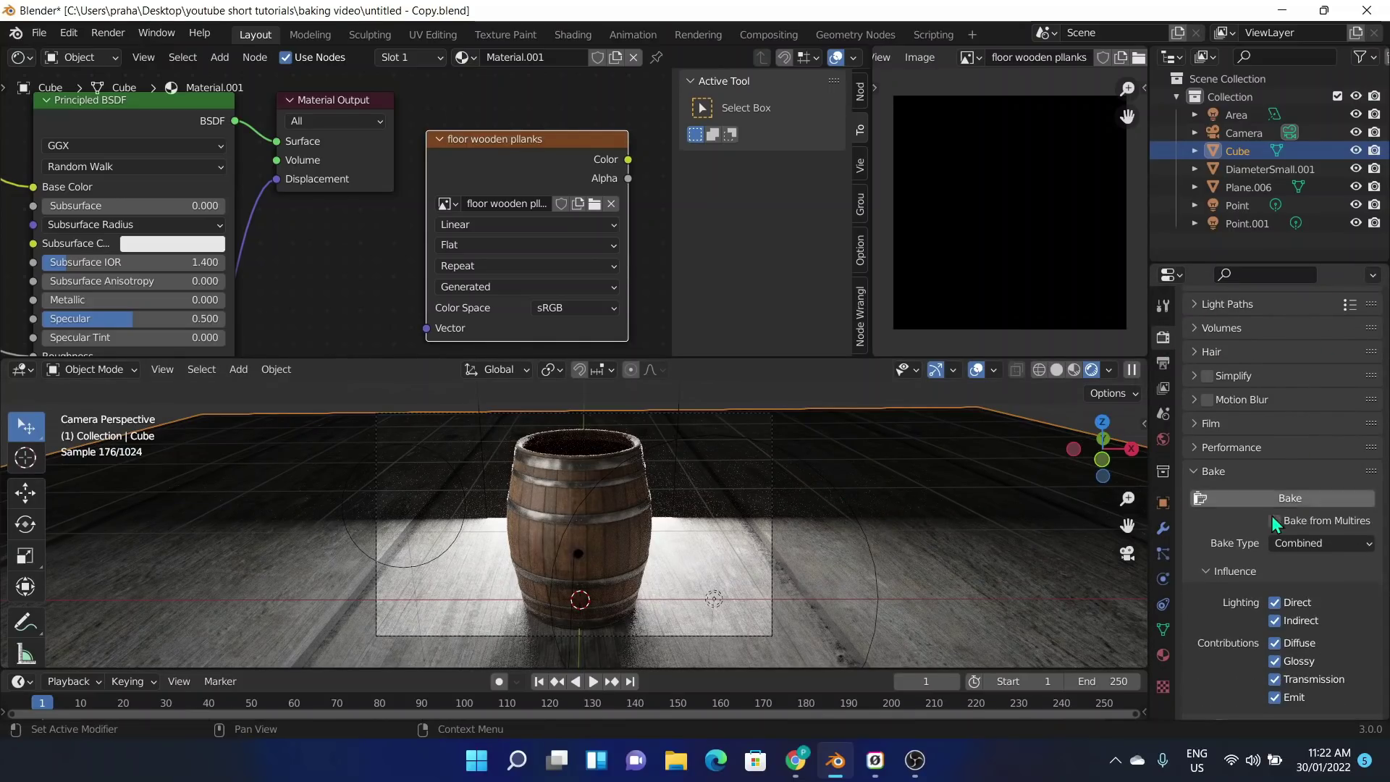
{"action": "scroll", "coordinate": [1274, 536], "scroll_direction": "down", "scroll_amount": 2}
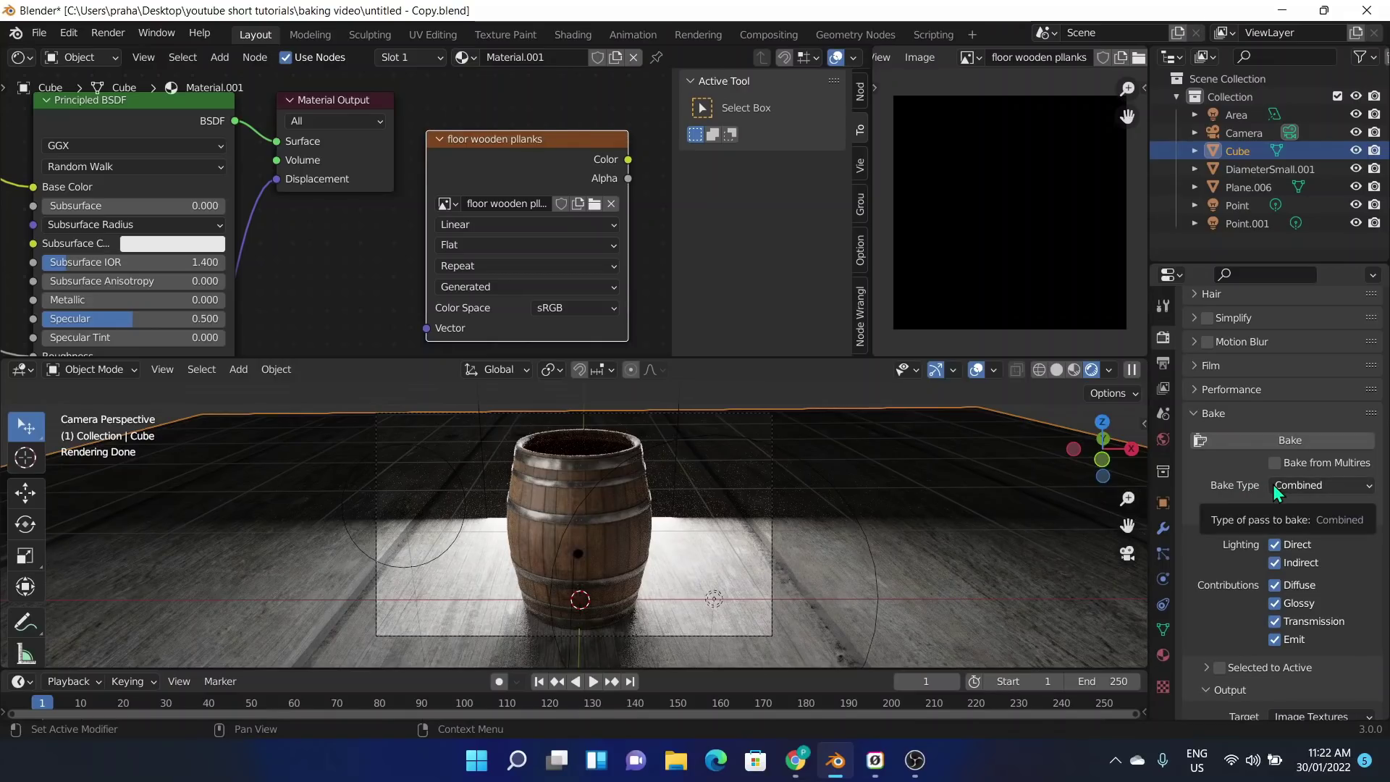
{"action": "left_click", "coordinate": [1221, 446]}
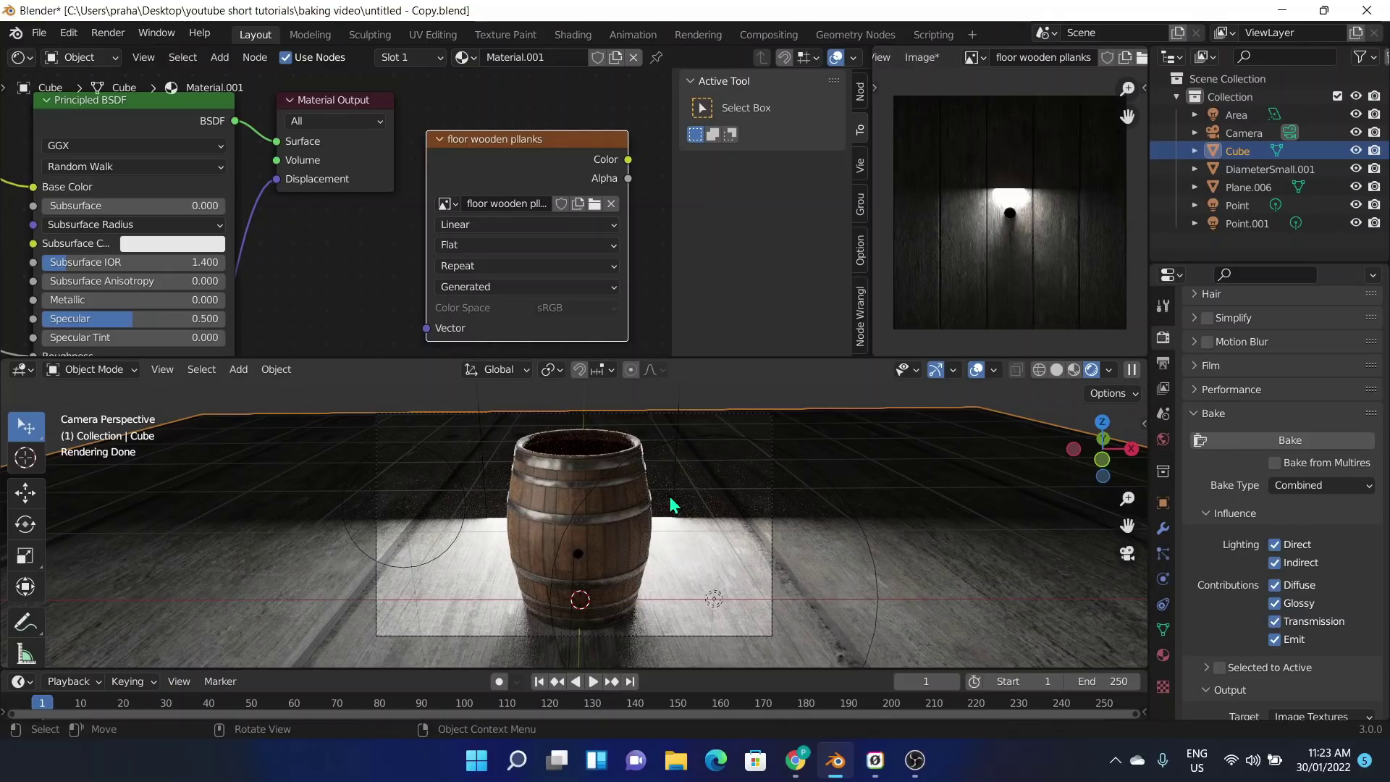
- Inspect the floor's UV island in the UV Editing workspace, cancelling the scale to keep it unchanged
{"action": "left_click", "coordinate": [432, 34]}
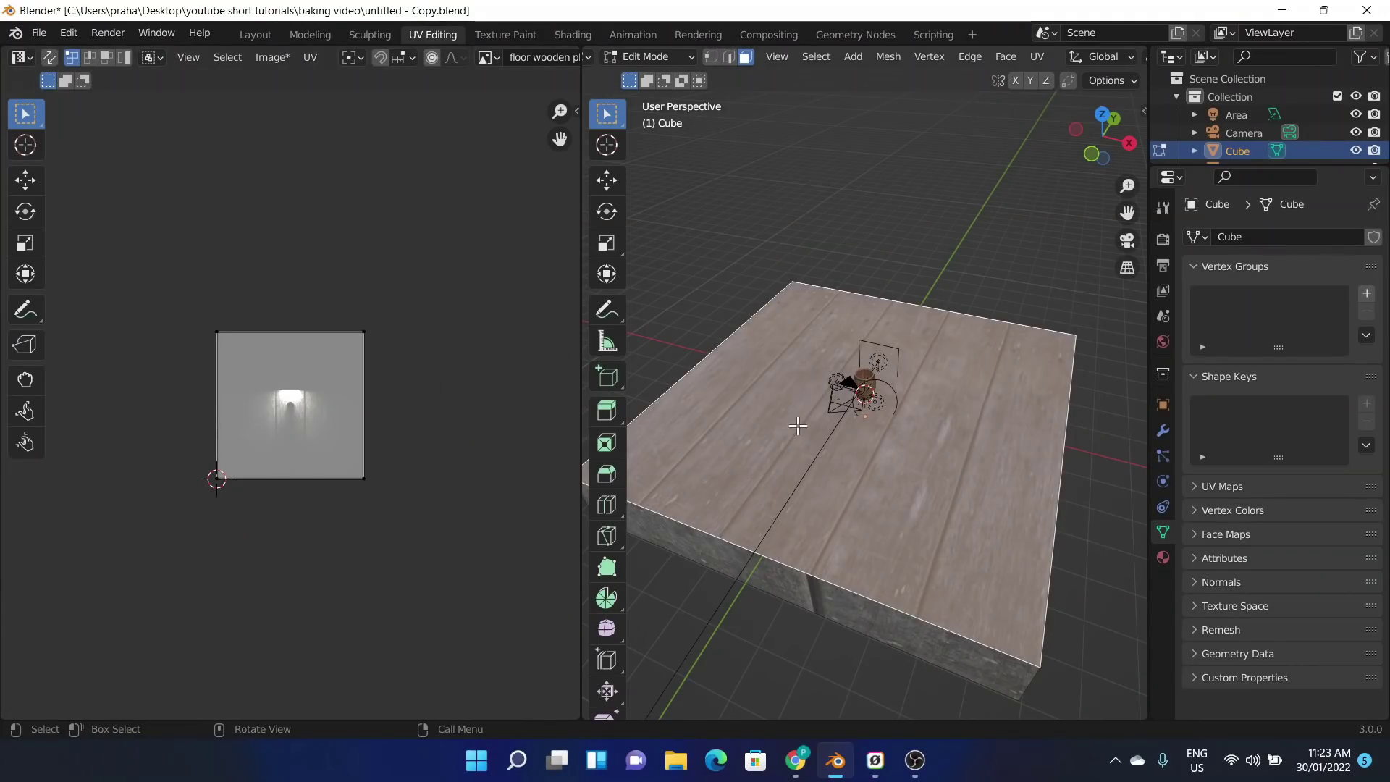
{"action": "middle_click_drag", "start_coordinate": [797, 426], "coordinate": [863, 460]}
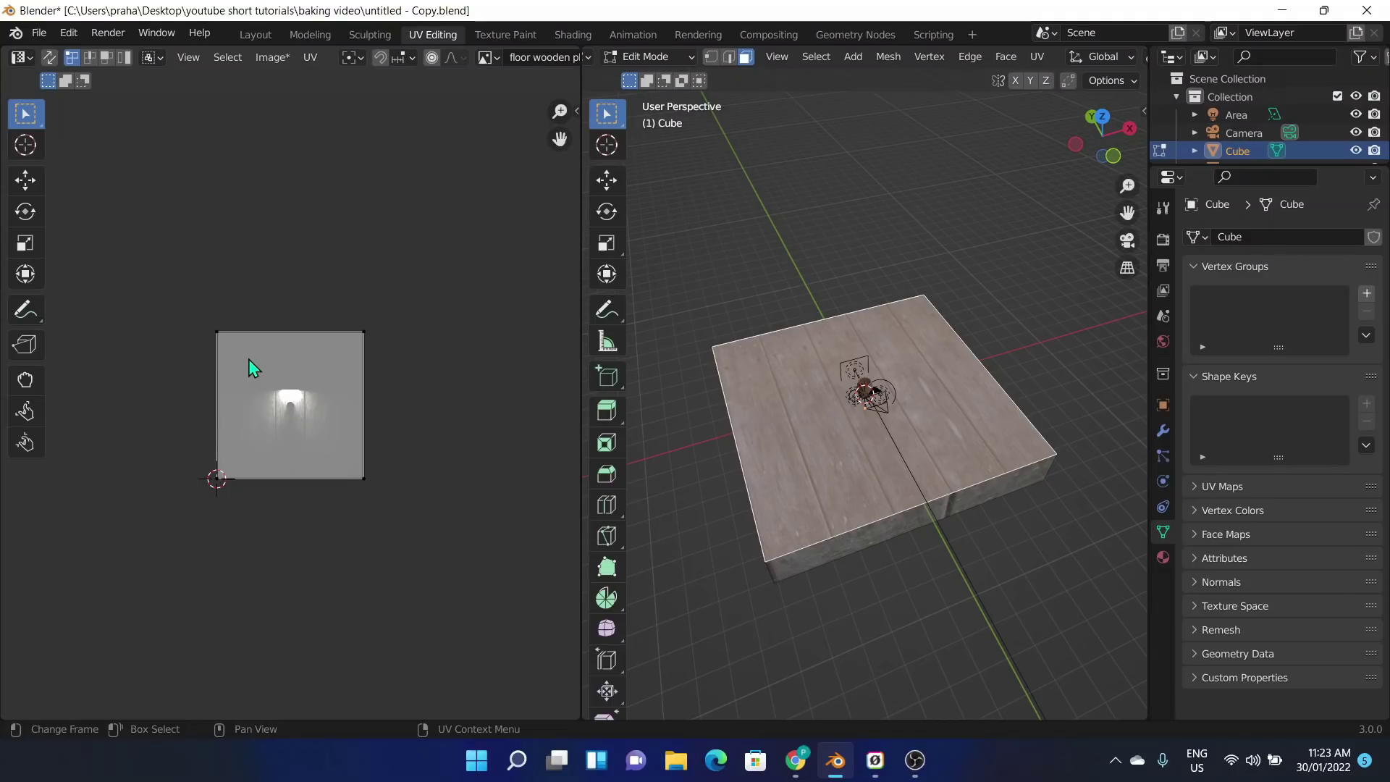
{"action": "key", "text": "a"}
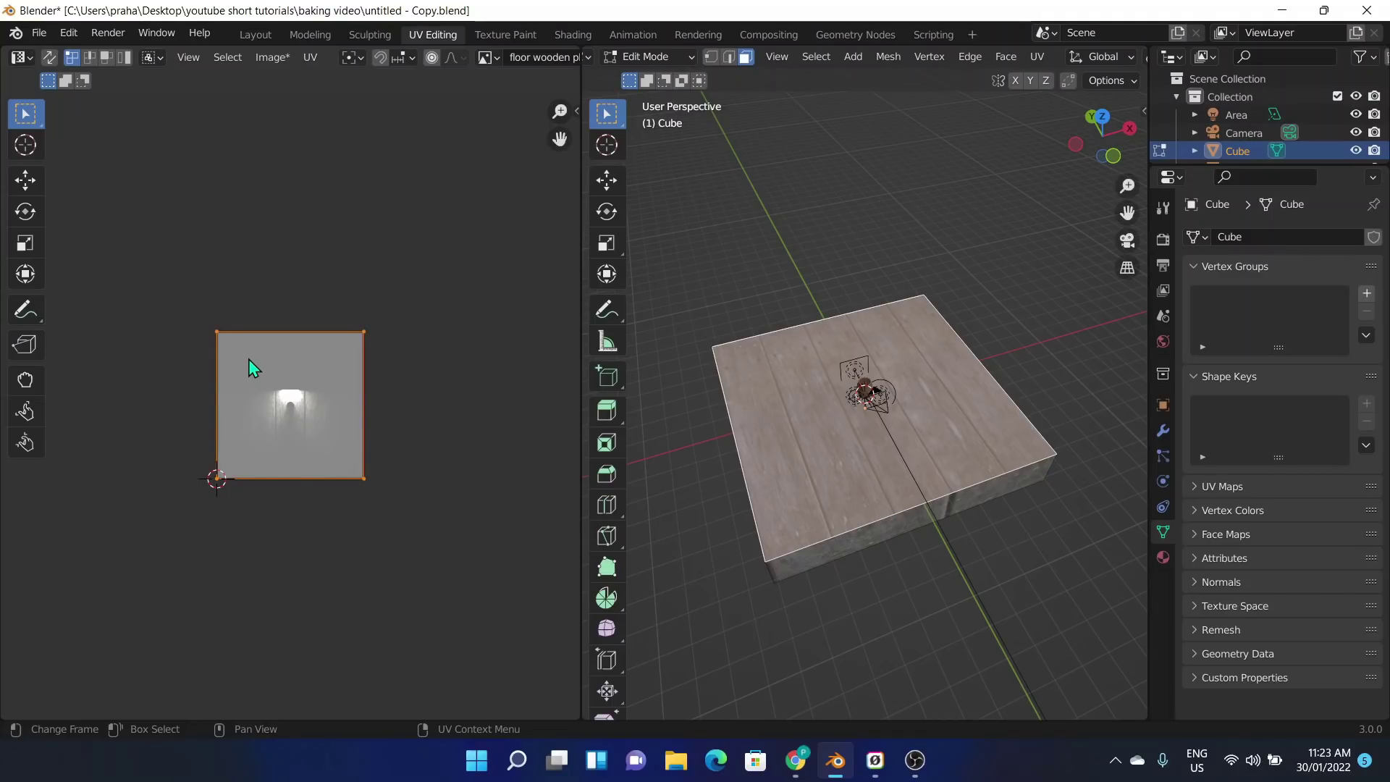
{"action": "key", "text": "s"}
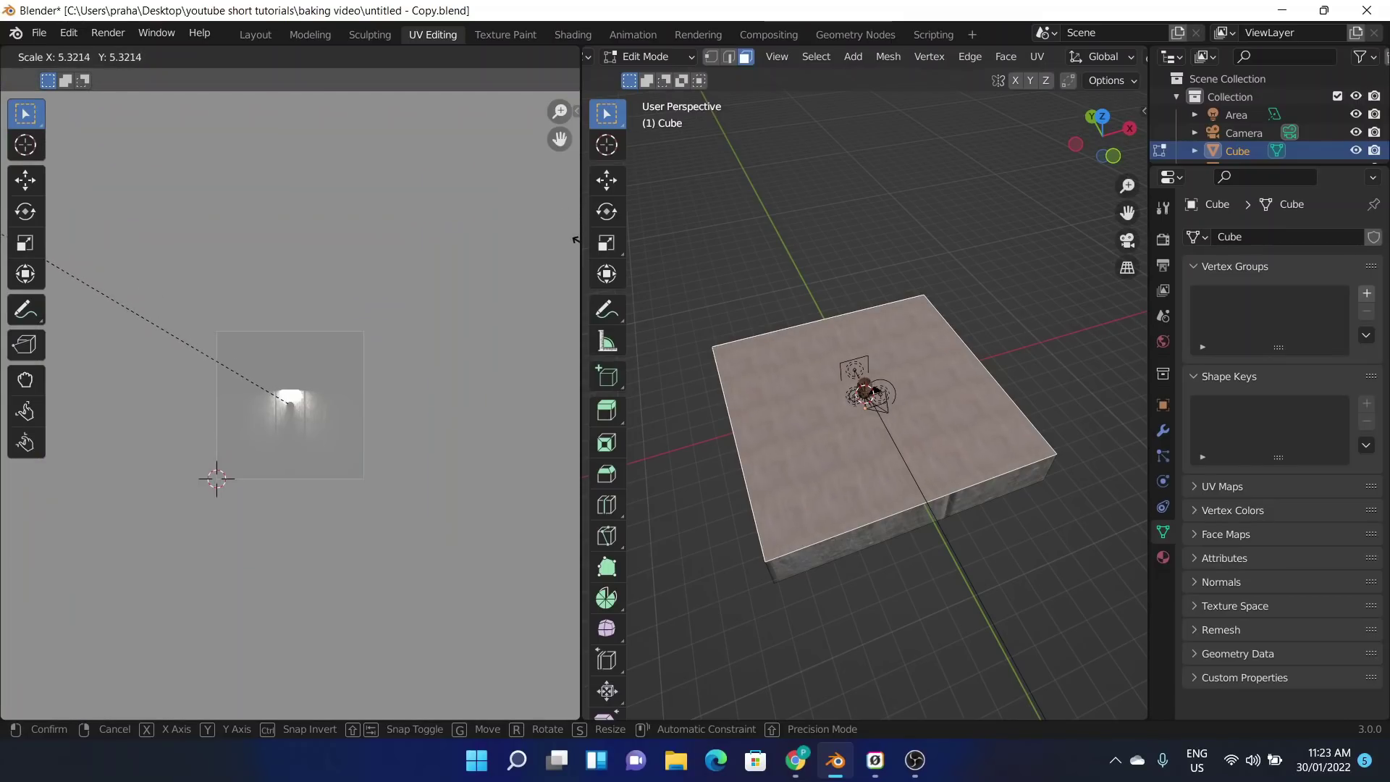
{"action": "right_click", "coordinate": [158, 471]}
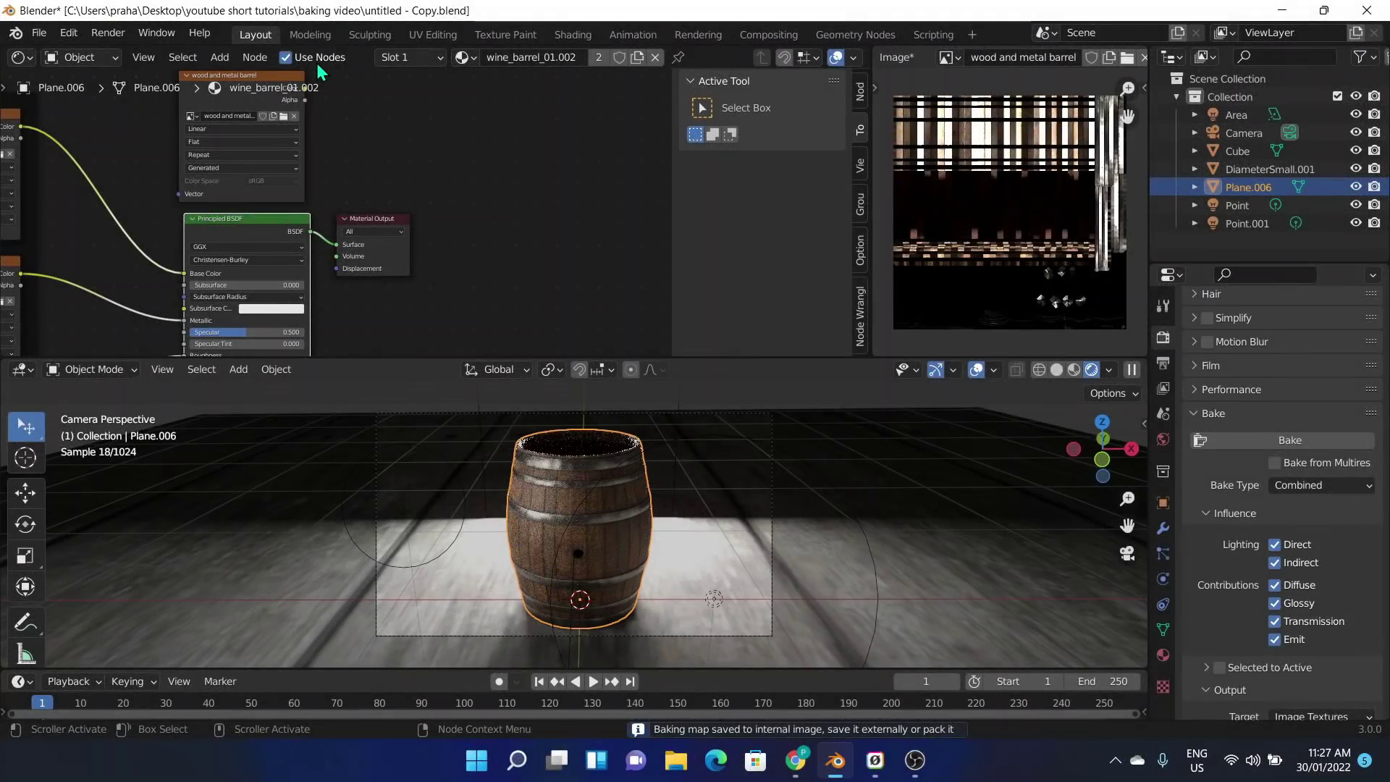
- Wire the baked texture into the Material Output, then delete the Area, Point and Point.001 lights
{"action": "left_click", "coordinate": [300, 77], "text": "ctrl+shift"}
{"action": "middle_click_drag", "start_coordinate": [615, 507], "coordinate": [555, 539]}
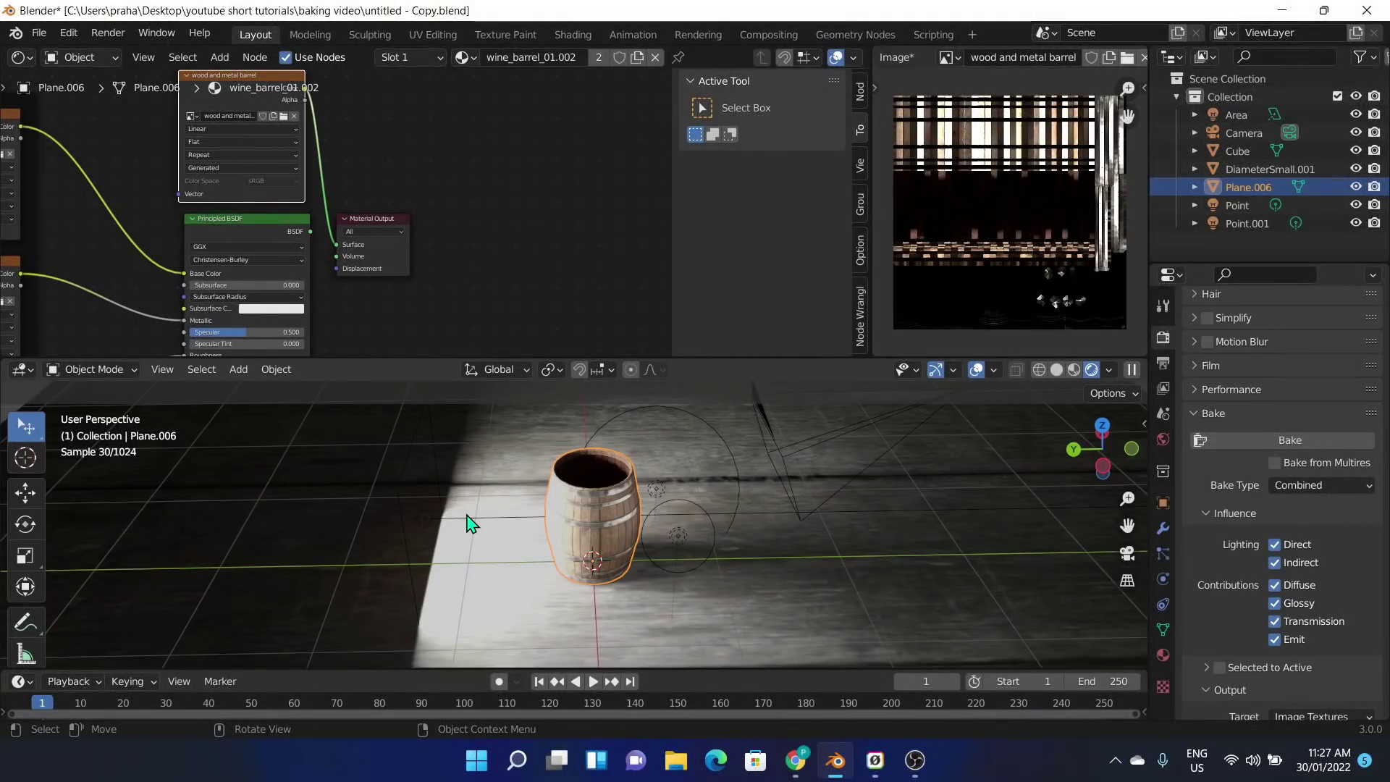
{"action": "left_click", "coordinate": [426, 519]}
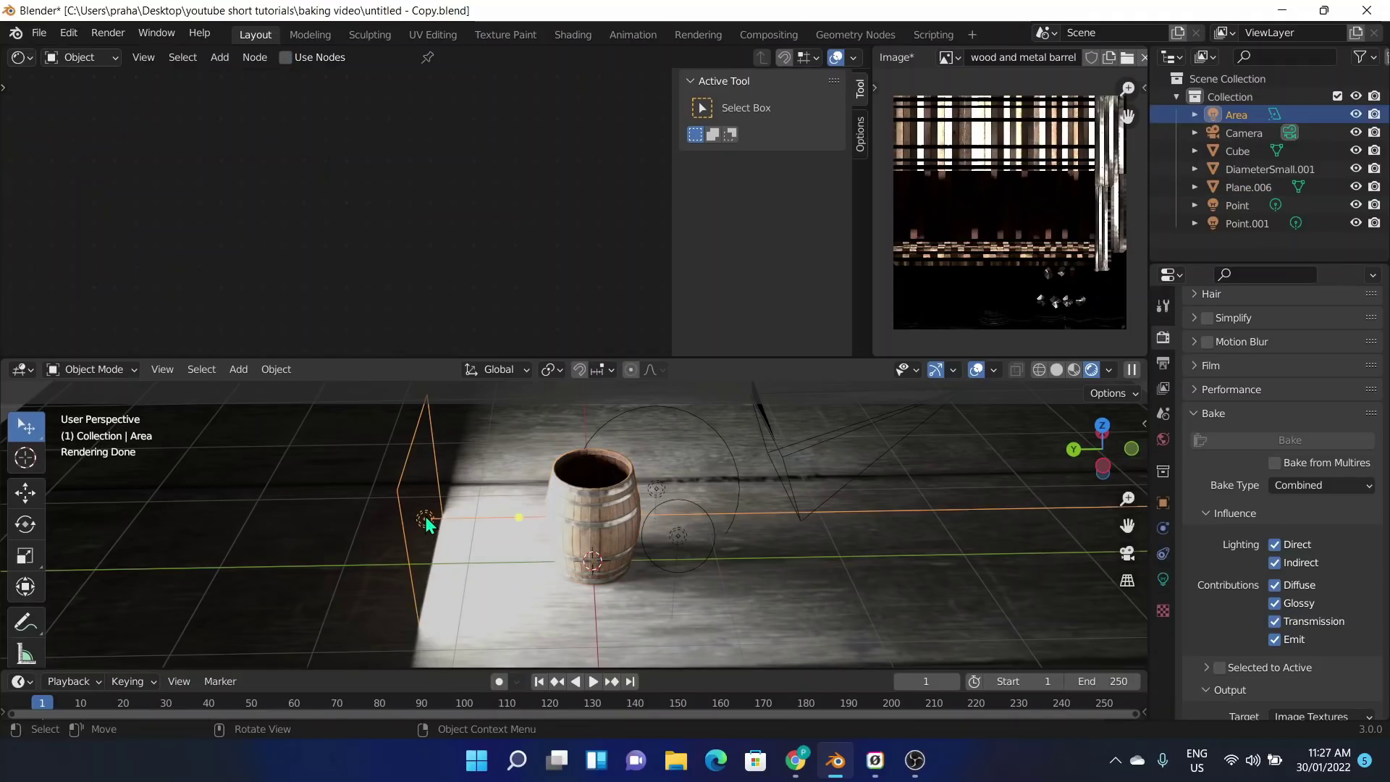
{"action": "key", "text": "Delete"}
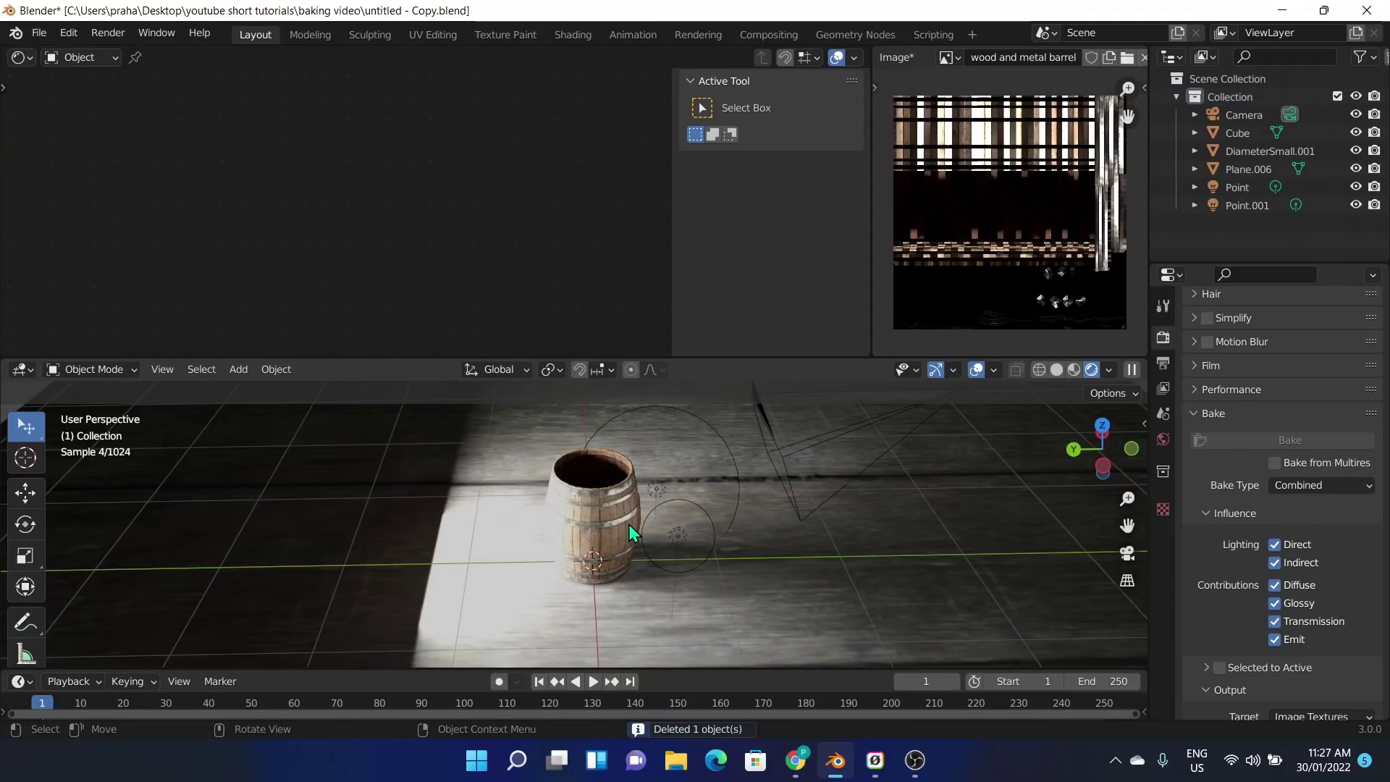
{"action": "left_click", "coordinate": [672, 538]}
{"action": "key", "text": "Delete"}
{"action": "left_click", "coordinate": [646, 488]}
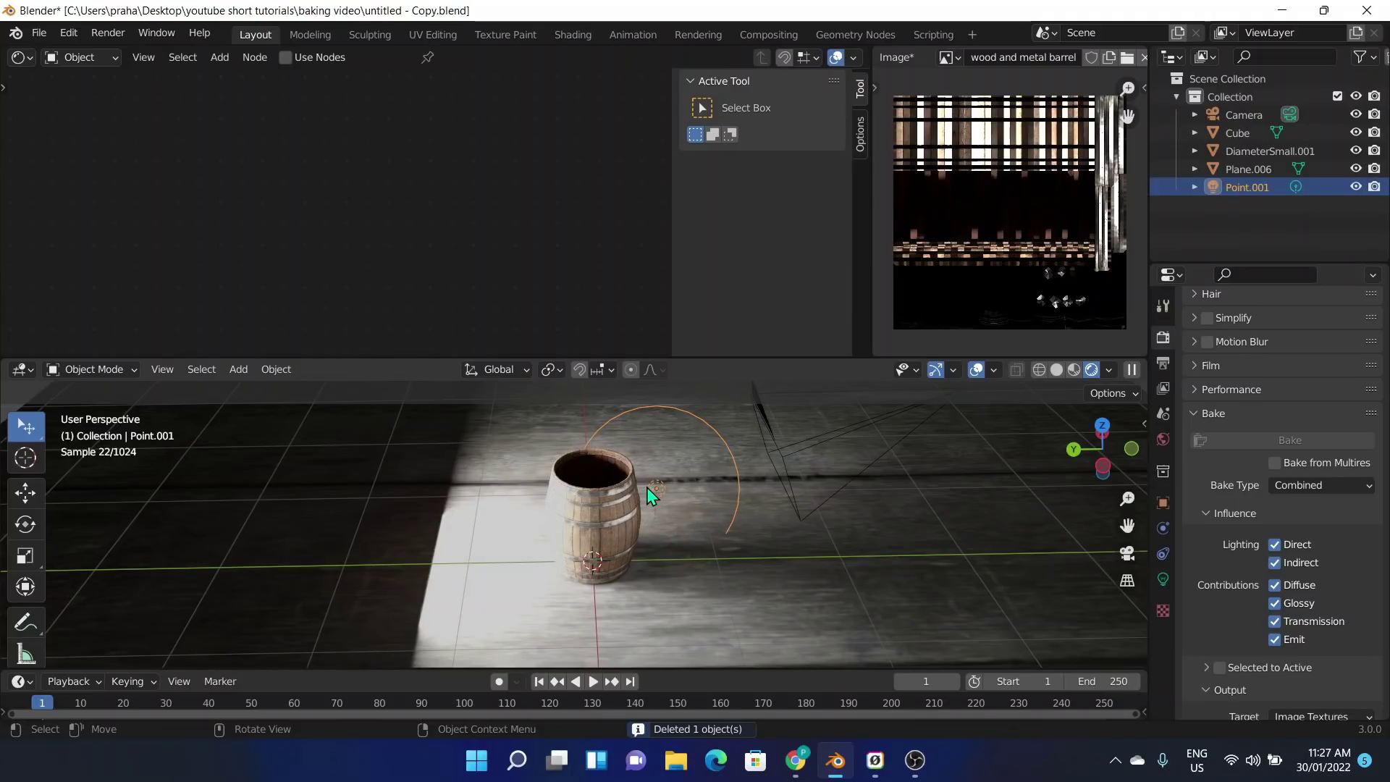
{"action": "key", "text": "Delete"}
{"action": "middle_click_drag", "start_coordinate": [646, 488], "coordinate": [466, 442]}
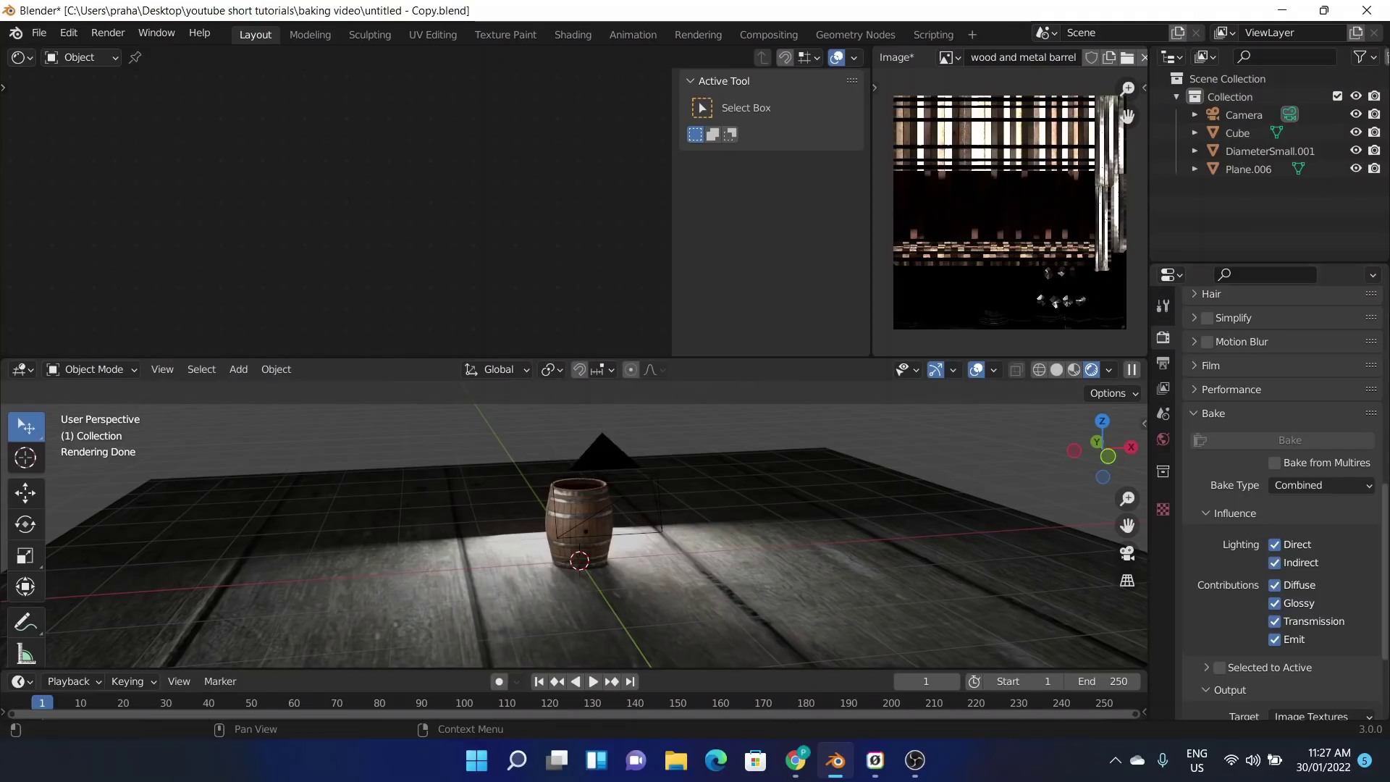
- Set the render engine to Eevee and view the scene through the camera with Numpad 0
{"action": "scroll", "coordinate": [1331, 351], "scroll_direction": "up", "scroll_amount": 12}
{"action": "scroll", "coordinate": [1331, 346], "scroll_direction": "up", "scroll_amount": 3}
{"action": "left_click", "coordinate": [1291, 333]}
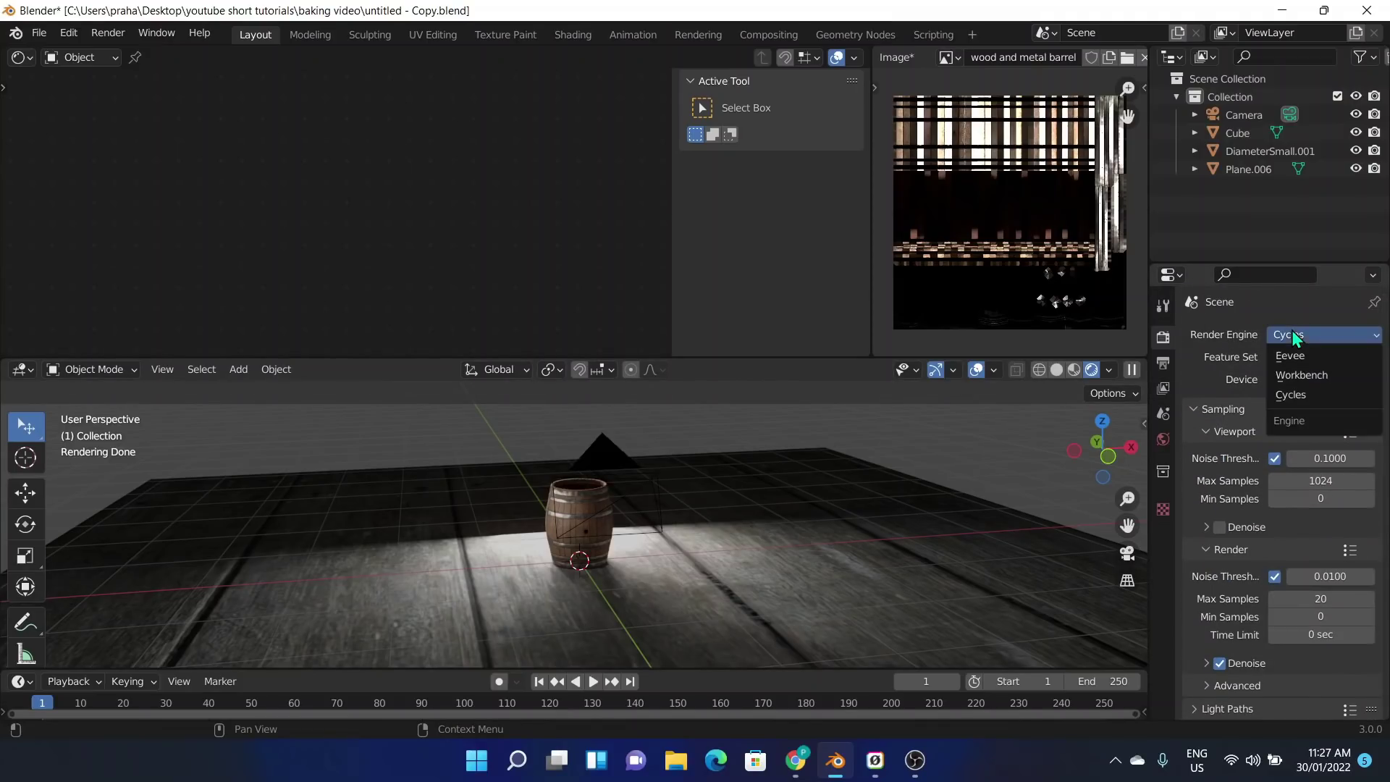
{"action": "left_click", "coordinate": [1293, 356]}
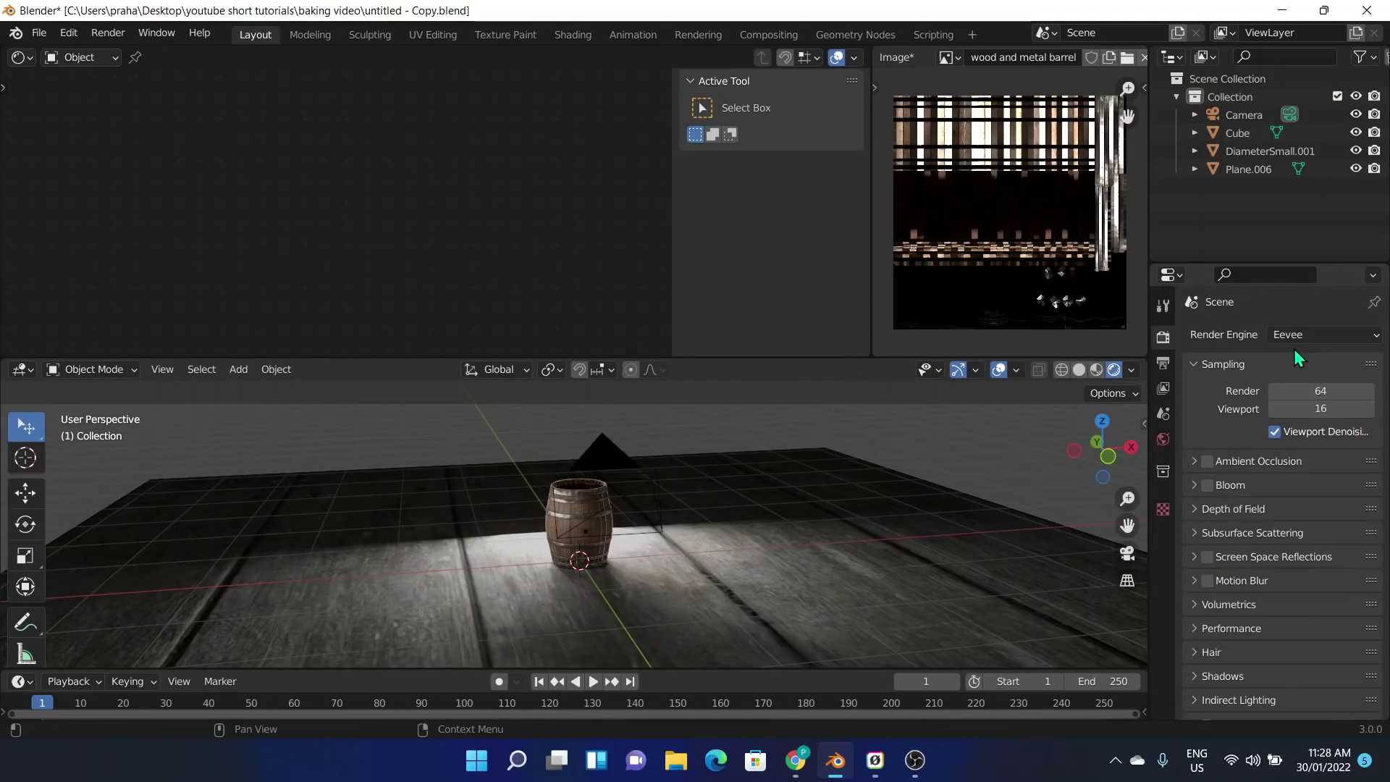
{"action": "key", "text": "KP_0"}
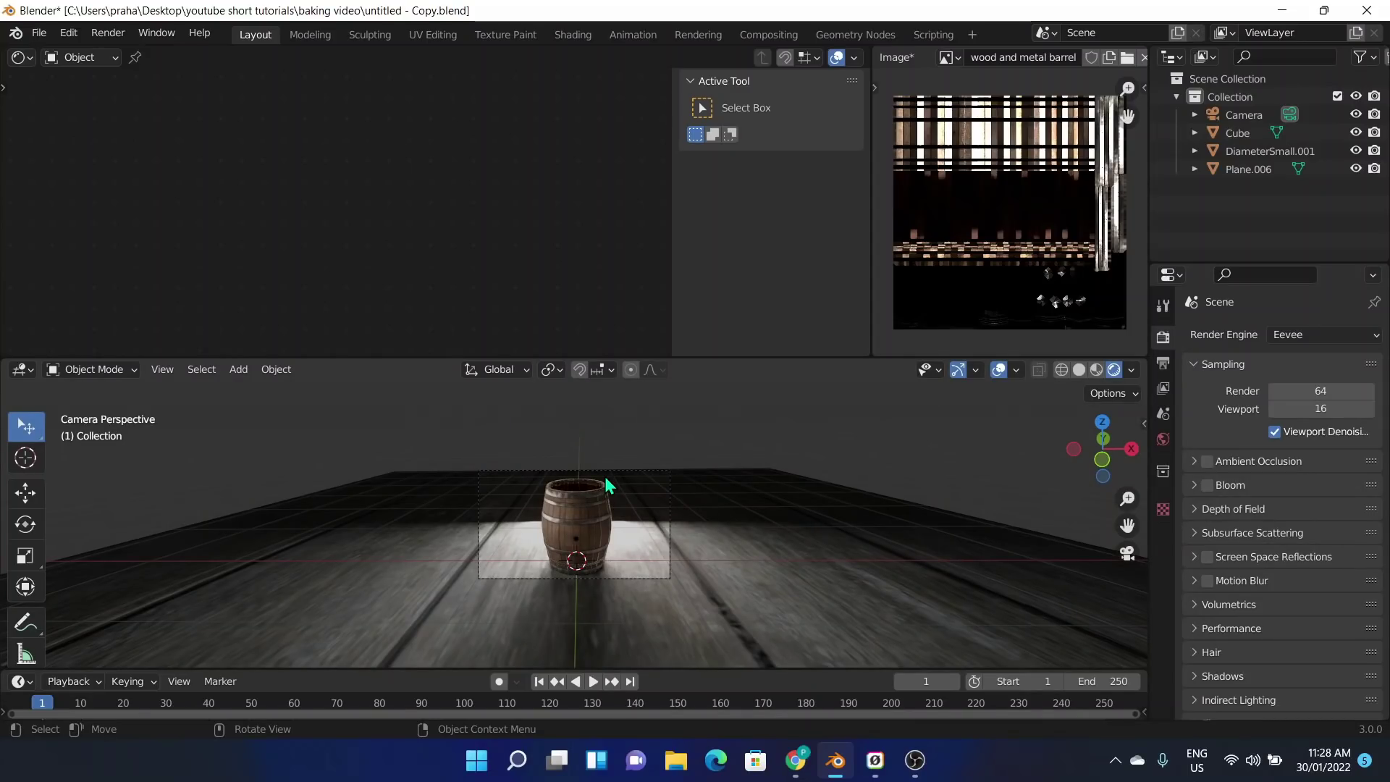
- Render the image with Eevee via Render > Render Image, finishing in about 0.65 seconds
{"action": "left_click", "coordinate": [108, 32]}
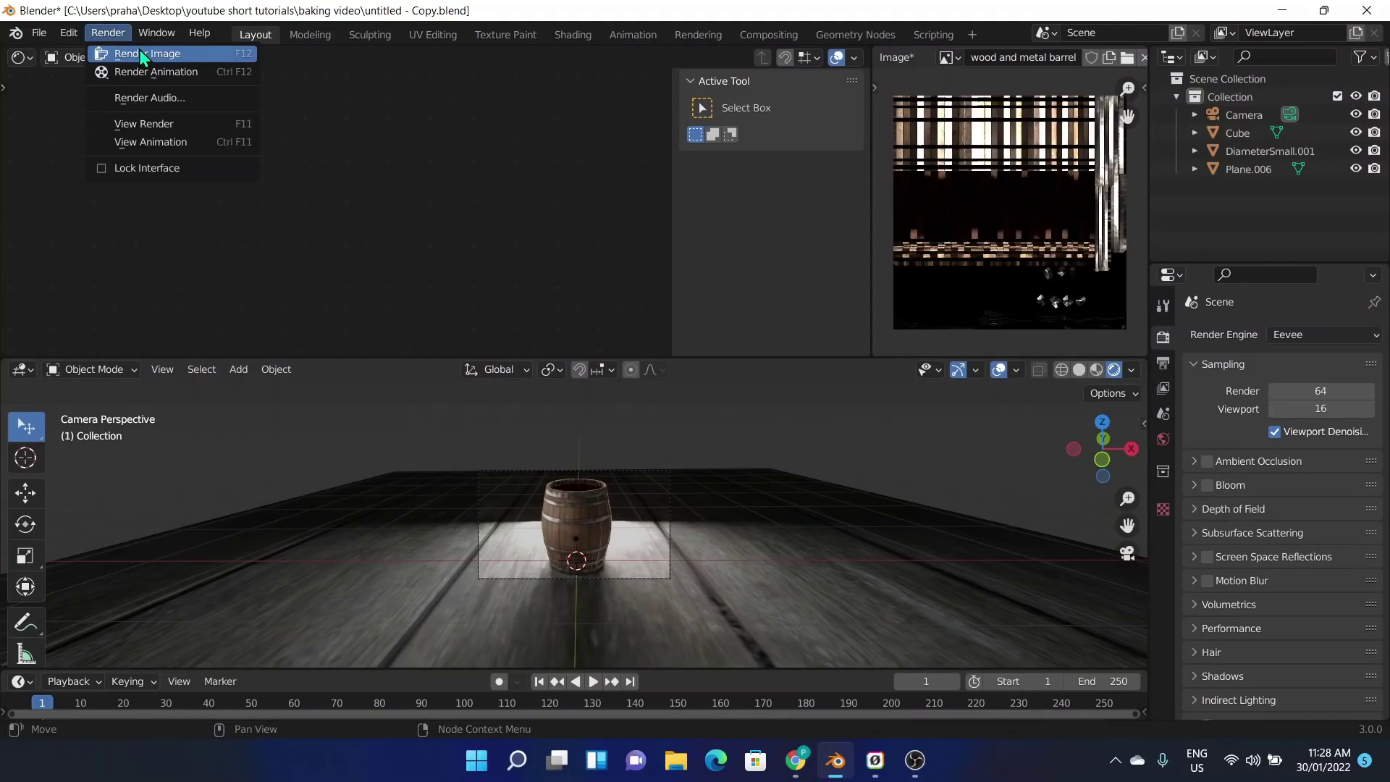
{"action": "left_click", "coordinate": [139, 49]}
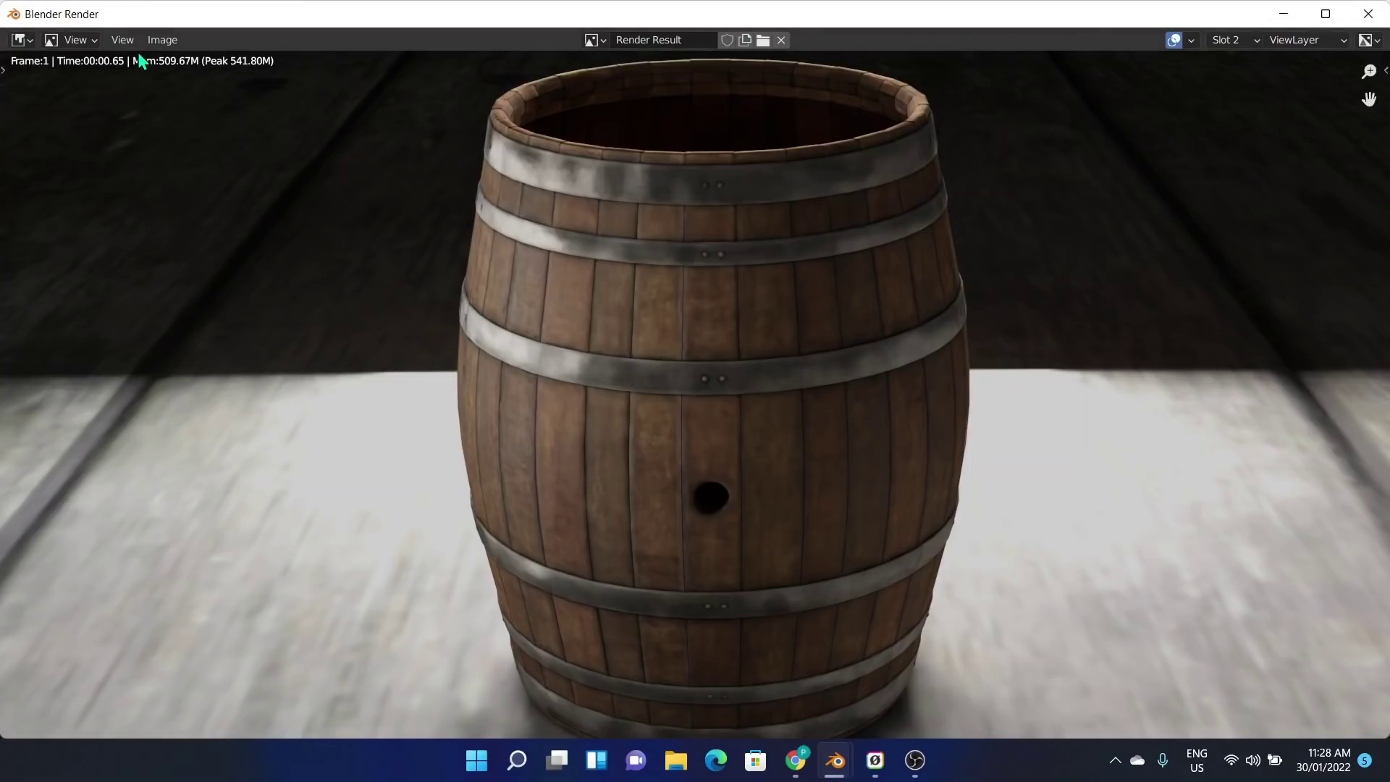
{"action": "scroll", "coordinate": [319, 398], "scroll_direction": "down", "scroll_amount": 3}
{"action": "scroll", "coordinate": [322, 402], "scroll_direction": "up", "scroll_amount": 2}
{"action": "scroll", "coordinate": [320, 395], "scroll_direction": "down", "scroll_amount": 2}
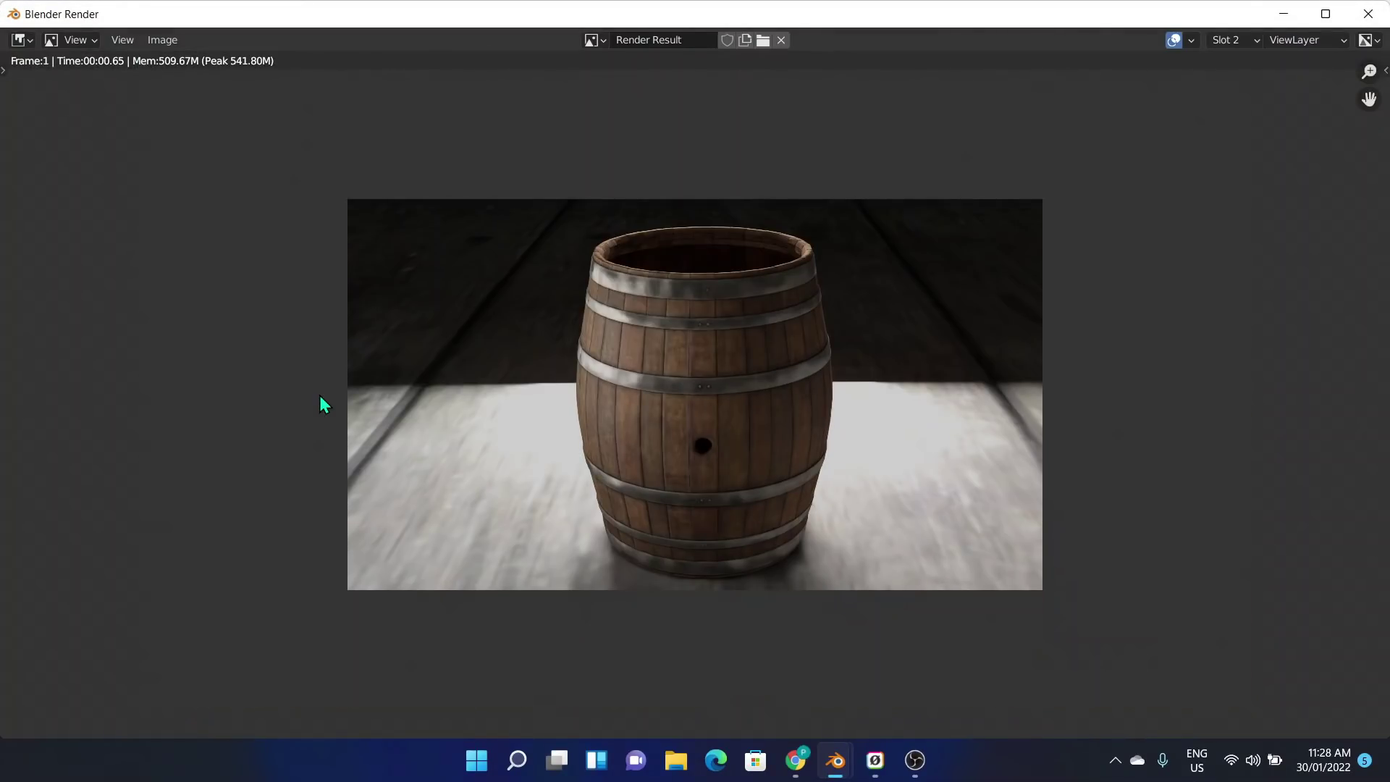